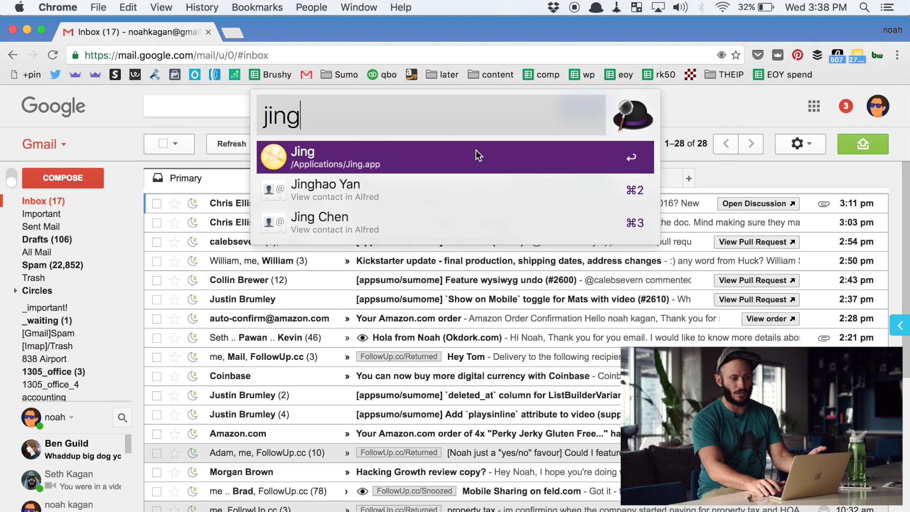
- Launch Jing from the search results, open its more options and quit the program
key("Return")
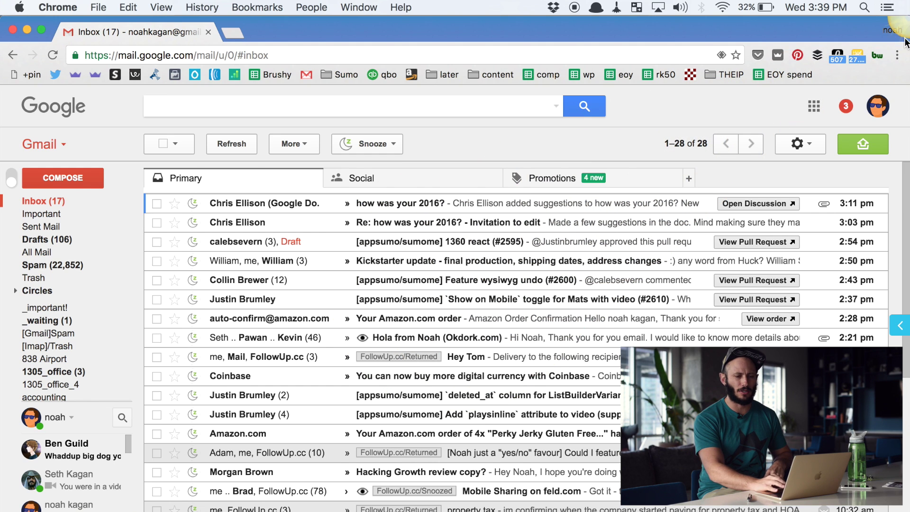
mouse_move(901, 39)
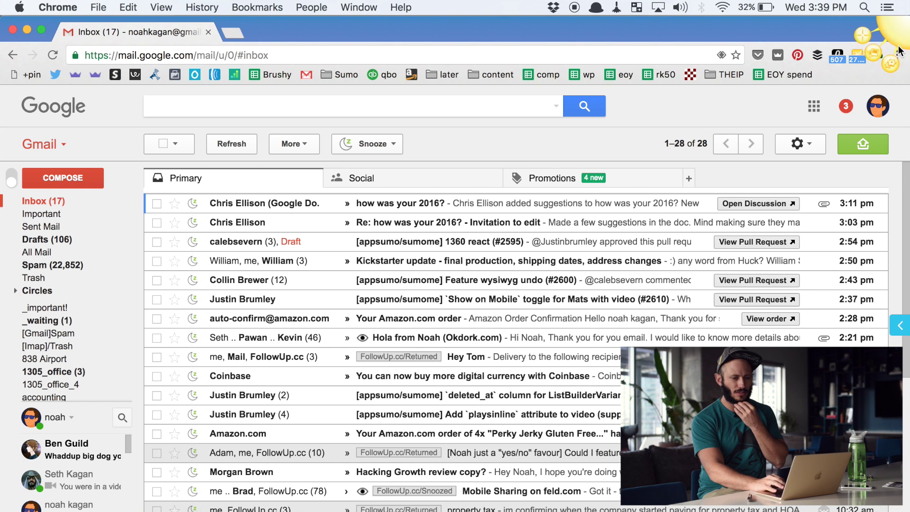
left_click(886, 78)
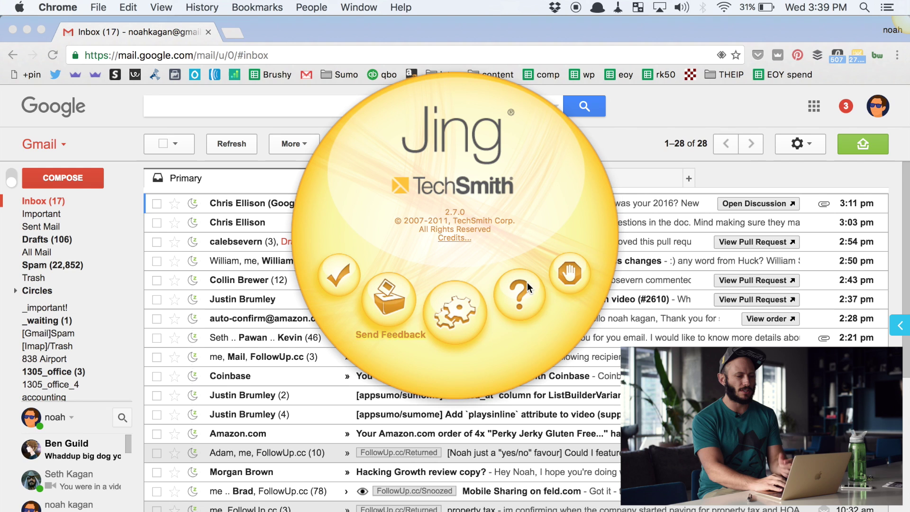
left_click(574, 274)
left_click(421, 218)
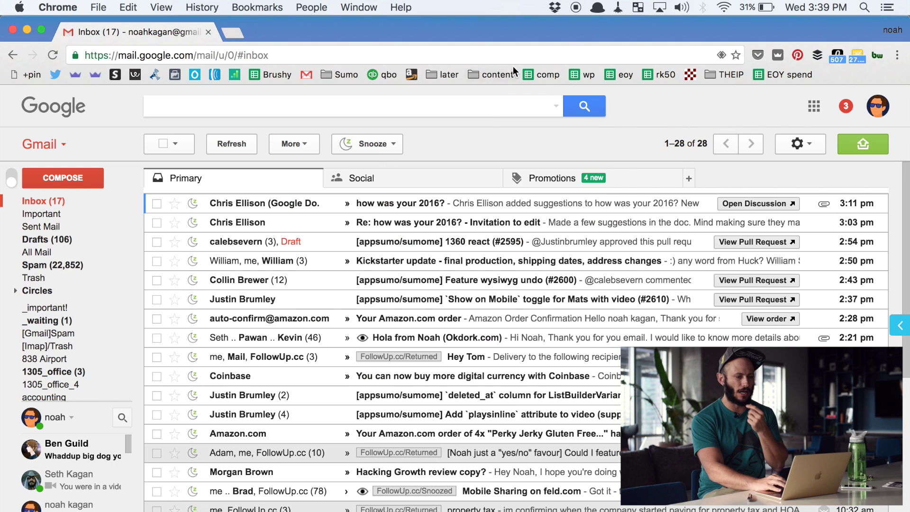
- Open the Alfred search window and calculate 100*3
left_click(599, 7)
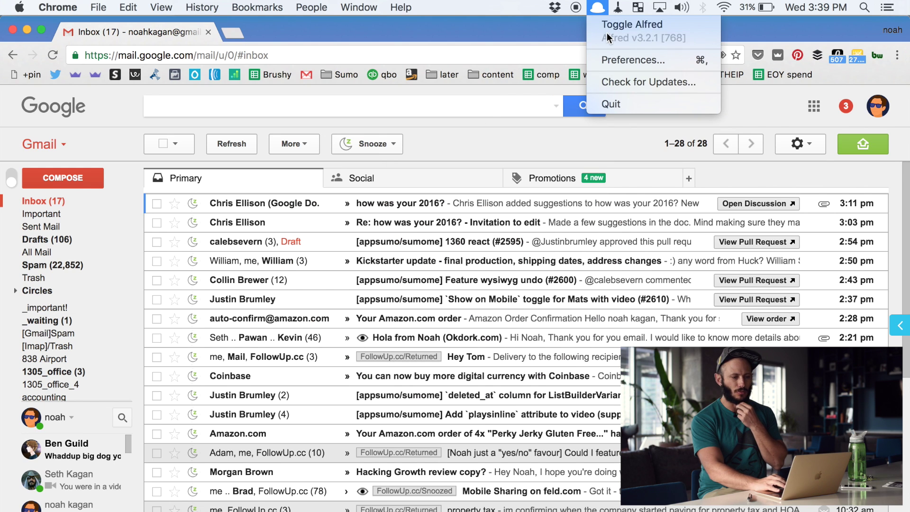
left_click(612, 104)
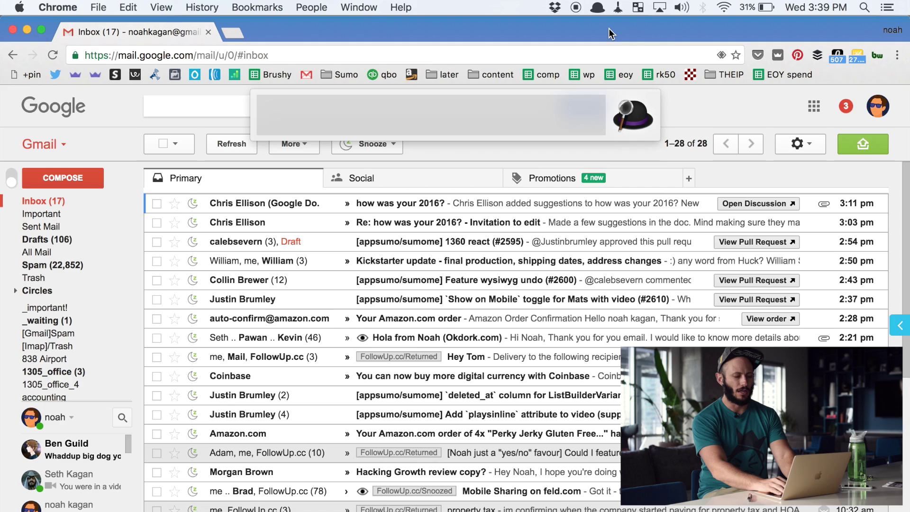
type("100*3")
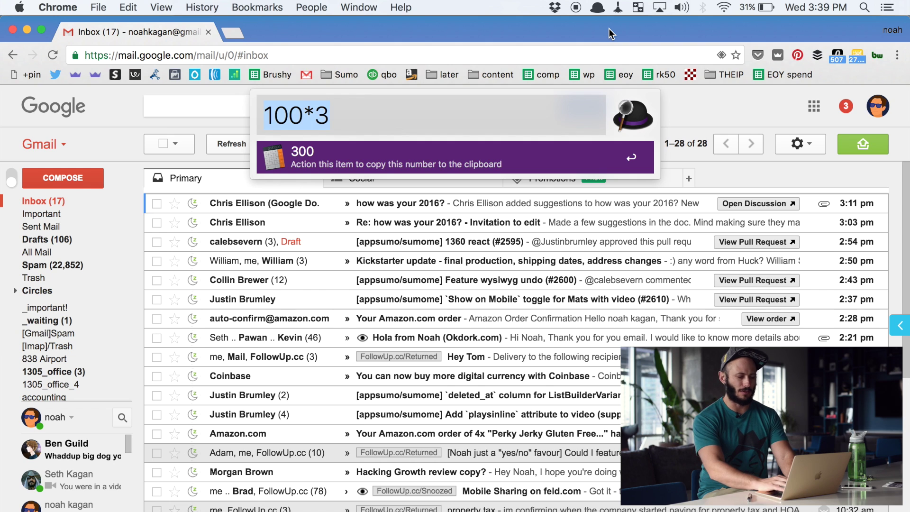
- Search Alfred for a contact by first name and view the first match's contact details
type("b")
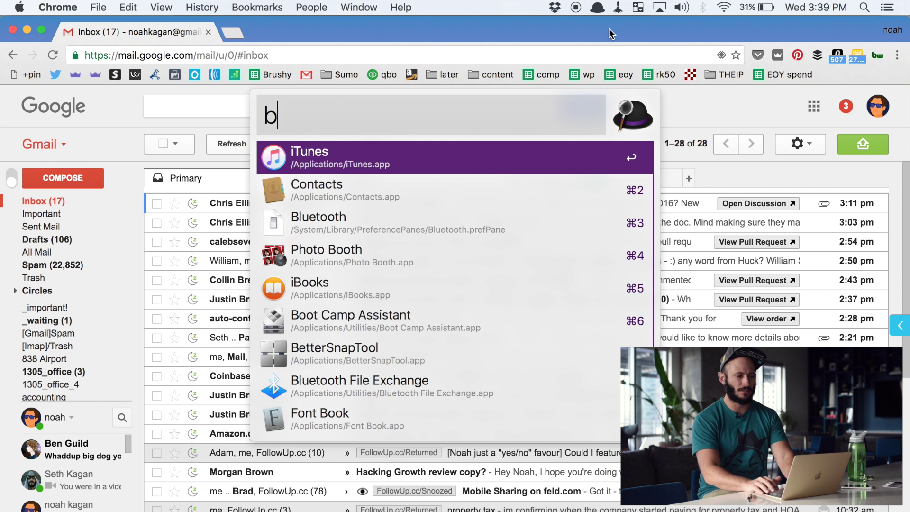
type("randon")
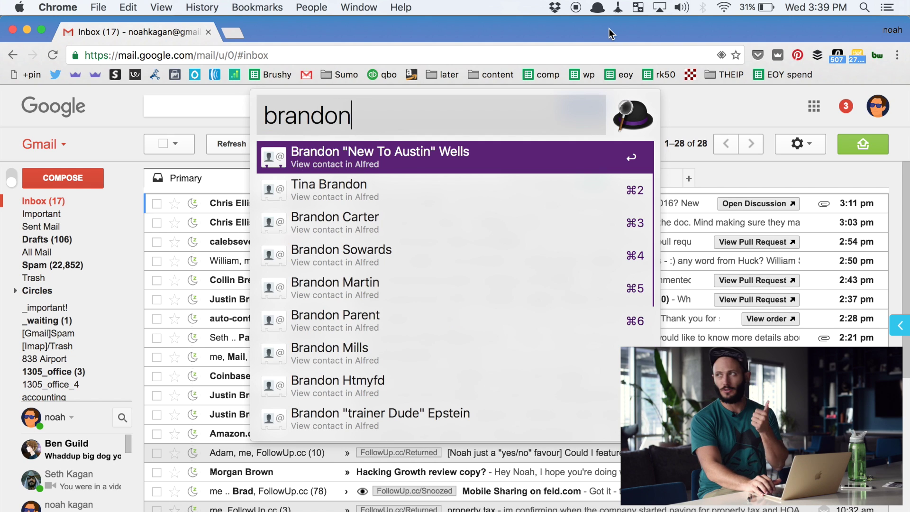
key("Return")
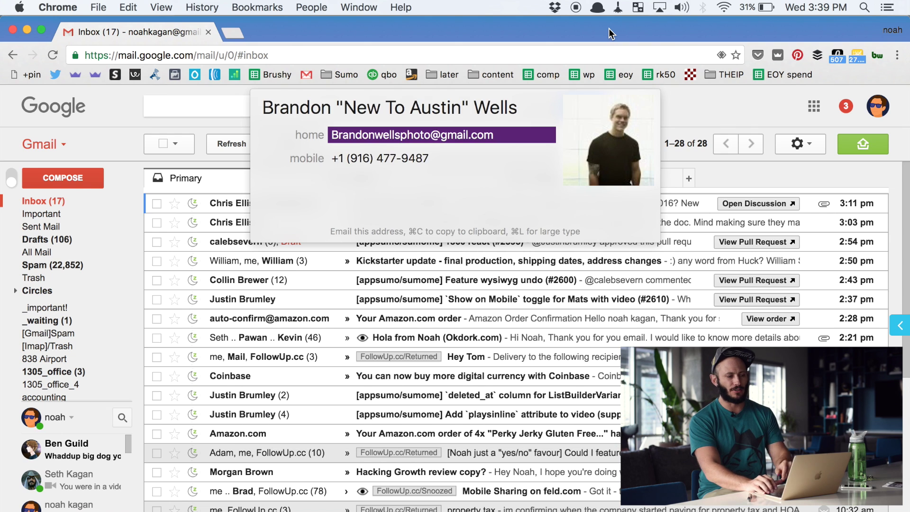
key("Down")
key("Up")
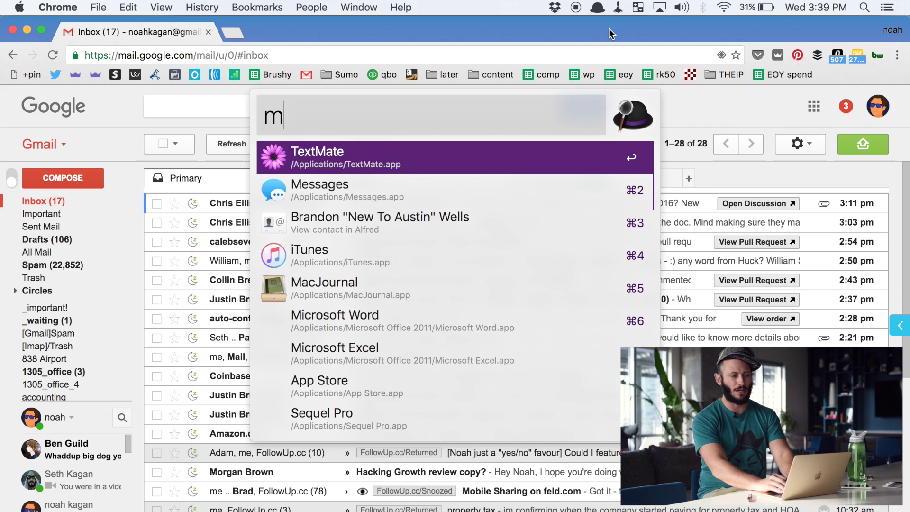
type("ac")
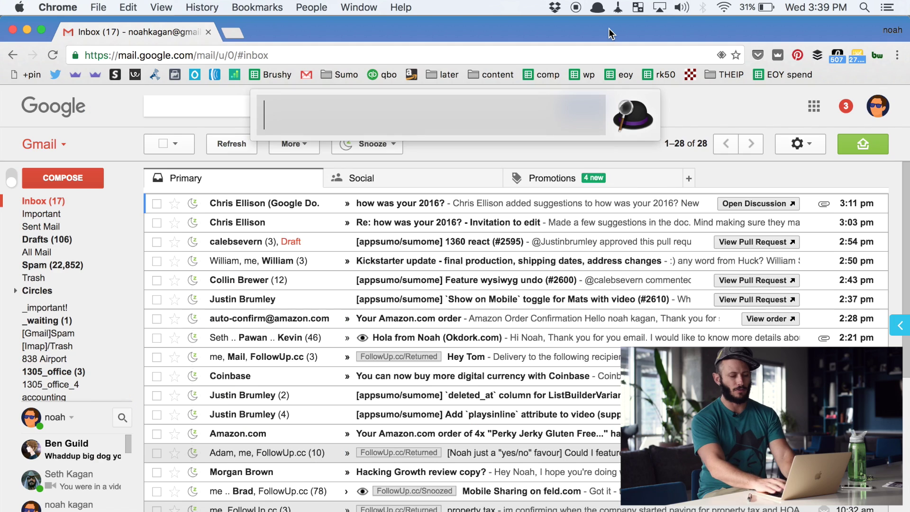
type("find")
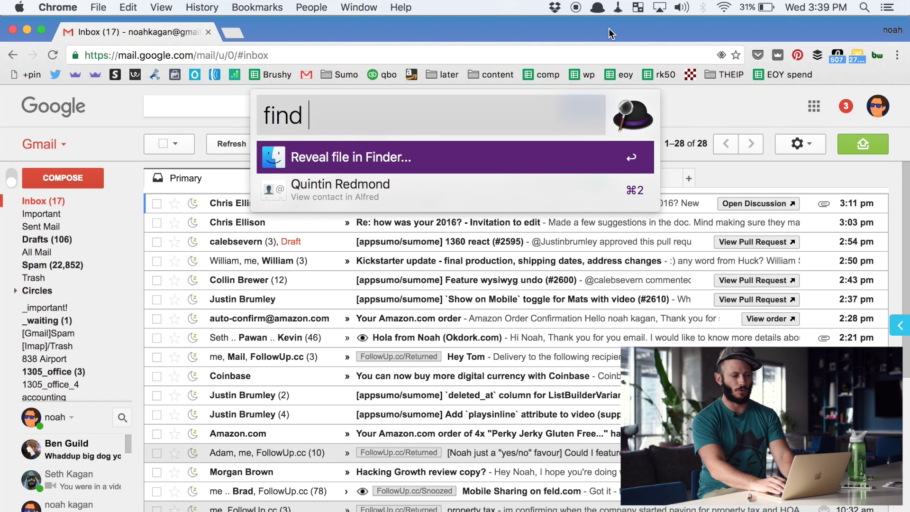
key("BackSpace")
key("BackSpace")
key("BackSpace")
key("BackSpace")
- Search Alfred for "open today" and open the today document
type("open tod")
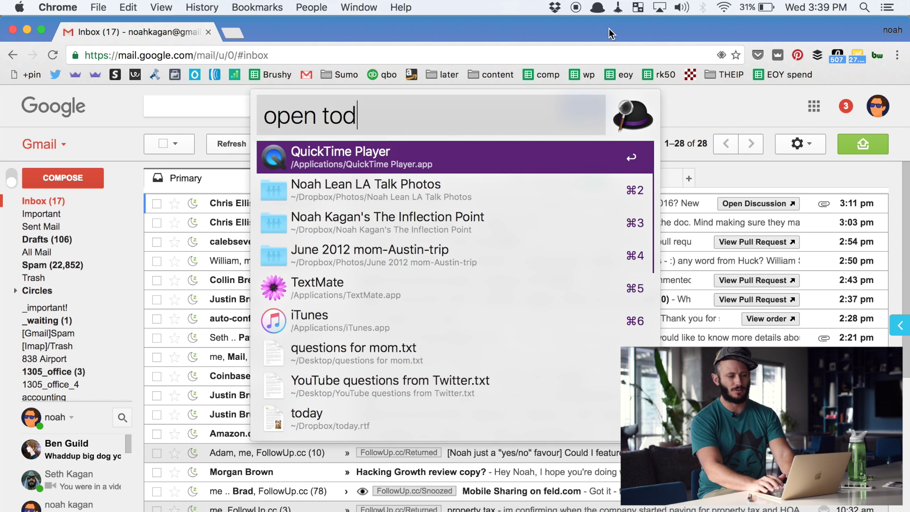
type("ay")
key("Return")
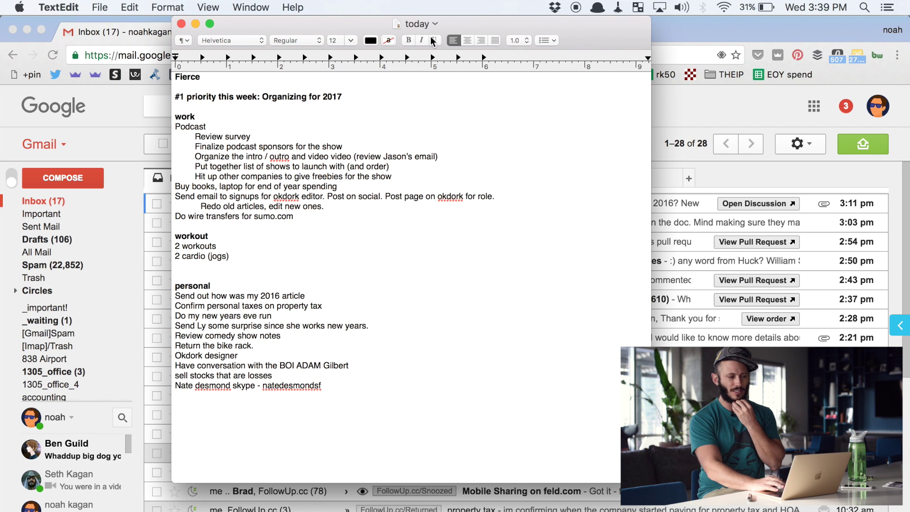
- Snap the Gmail window and the today document side by side in half-screen sizes, and maximize the Gmail window
left_click(688, 101)
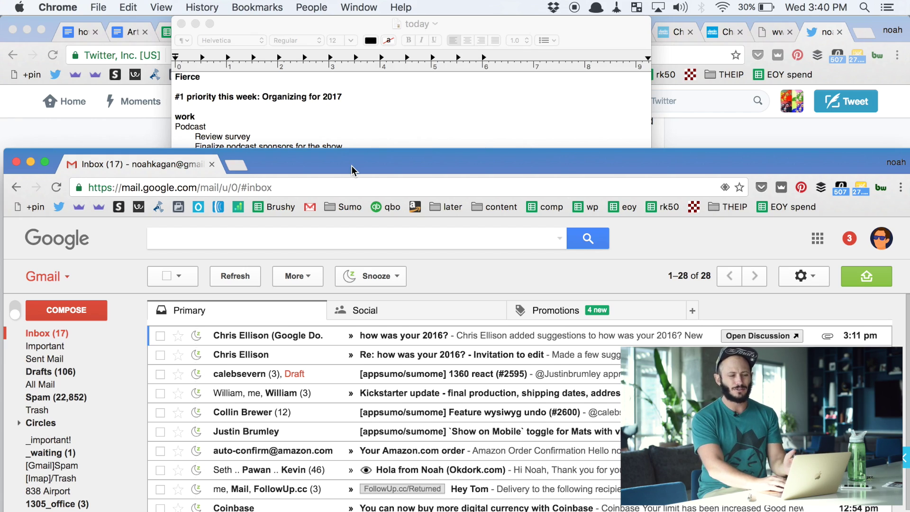
left_click_drag(351, 169, 907, 137)
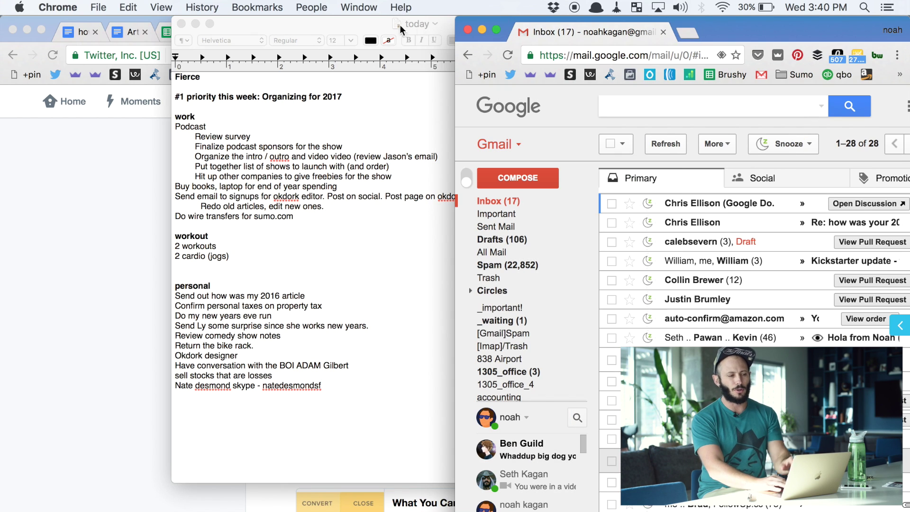
left_click_drag(400, 29, 2, 29)
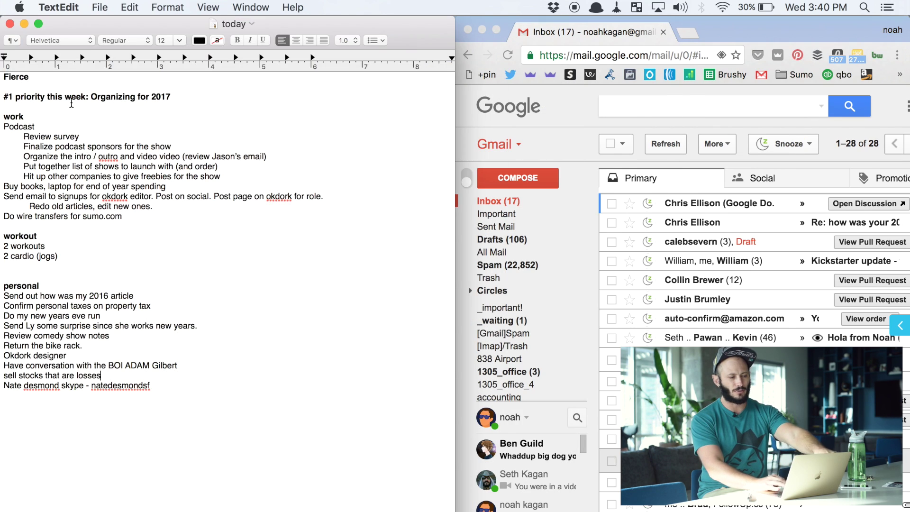
left_click(573, 215)
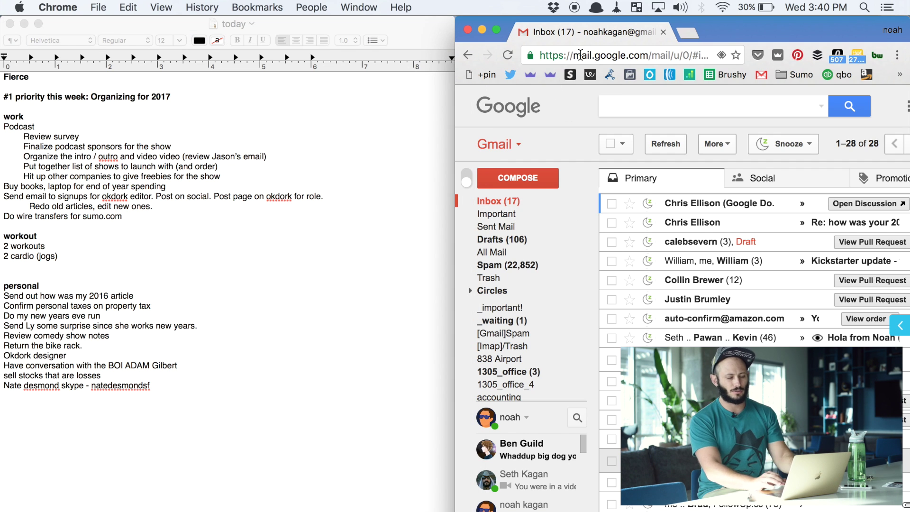
key("ctrl+alt+Return")
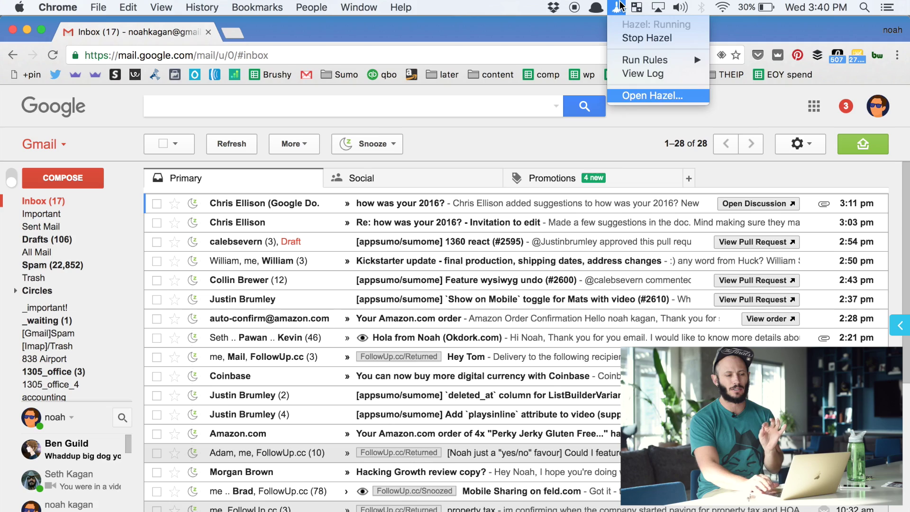
- Open Hazel's preferences and switch to Finder to show the Dropbox folder
left_click(617, 6)
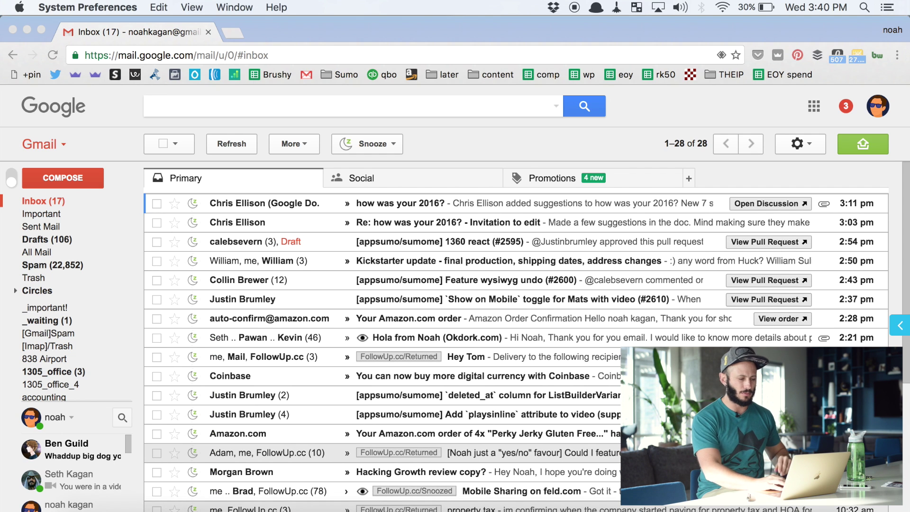
left_click(91, 509)
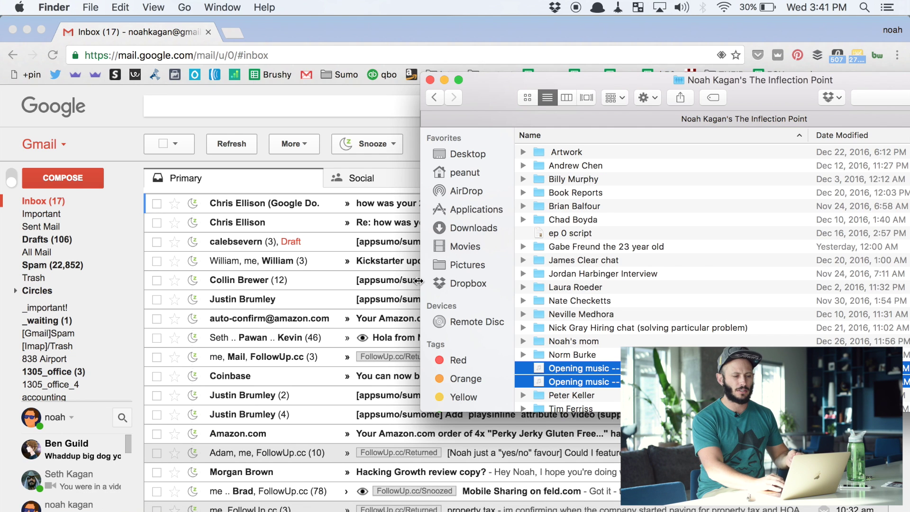
left_click(465, 283)
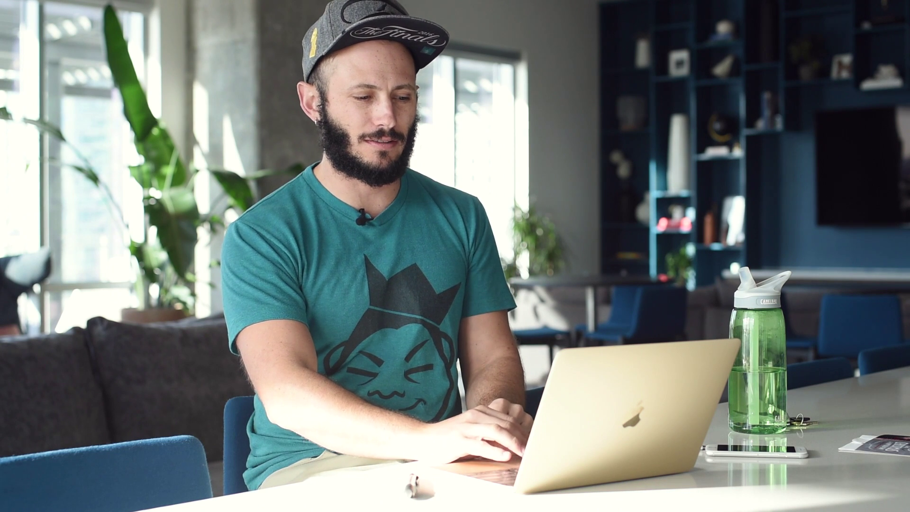
- Find Photo Booth with Alfred, launch it and take a single photo
key("alt+space")
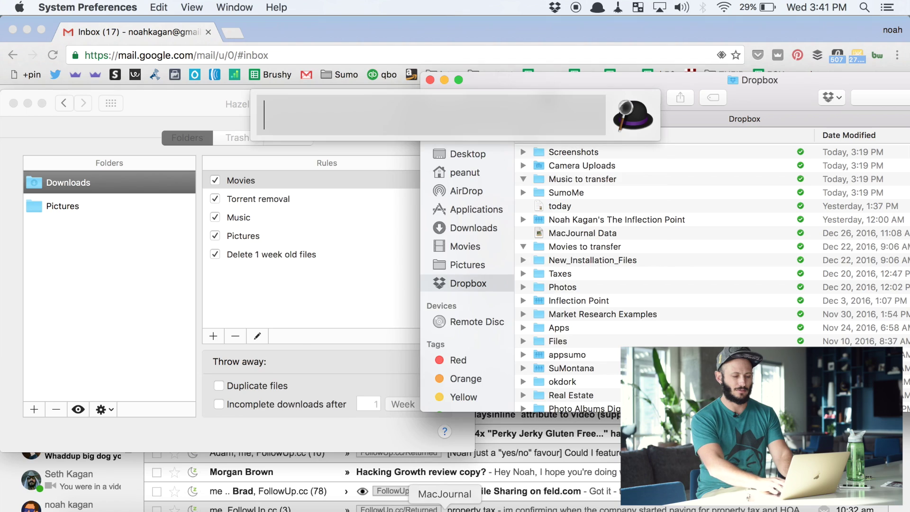
type("pho")
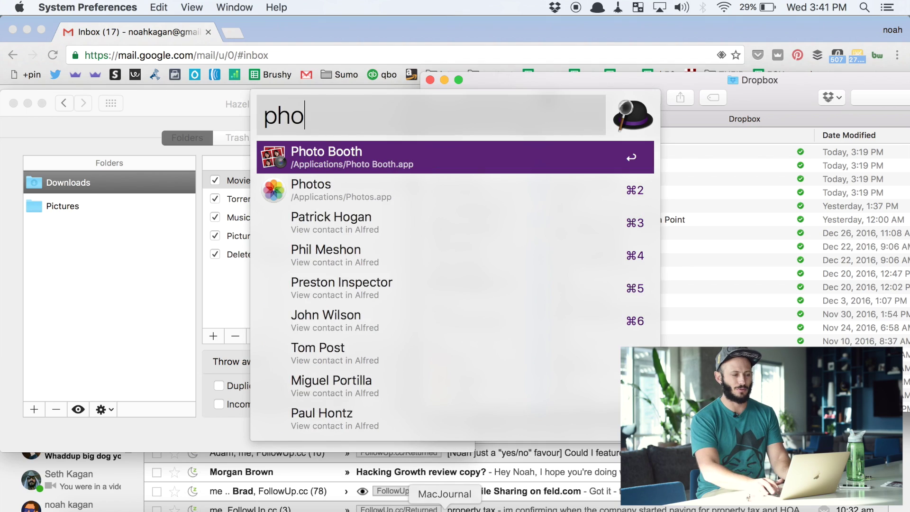
key("Escape")
key("alt+space")
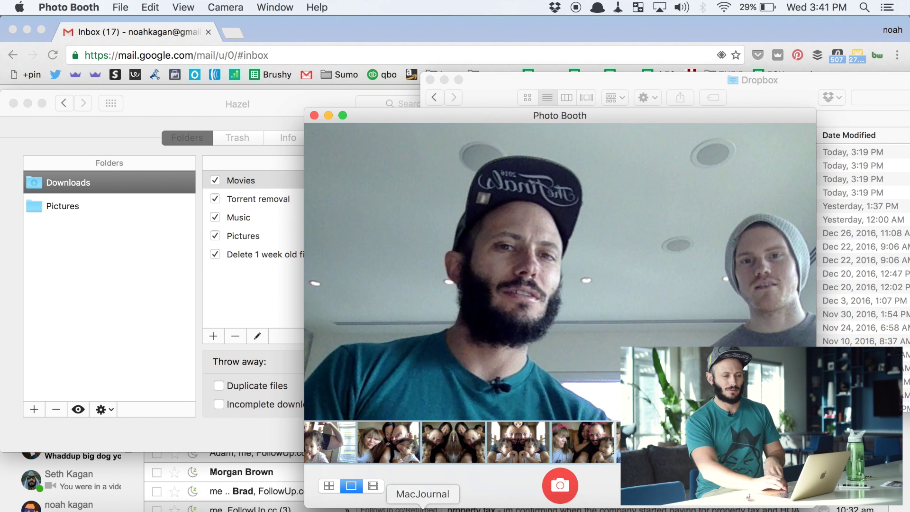
left_click(566, 481)
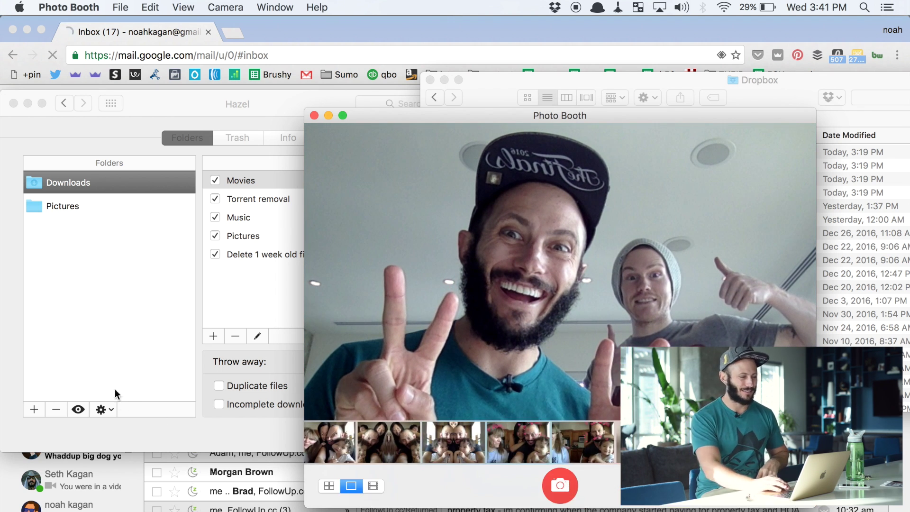
- Quit Photo Booth and return to the Hazel window
left_click(121, 308)
left_click(528, 278)
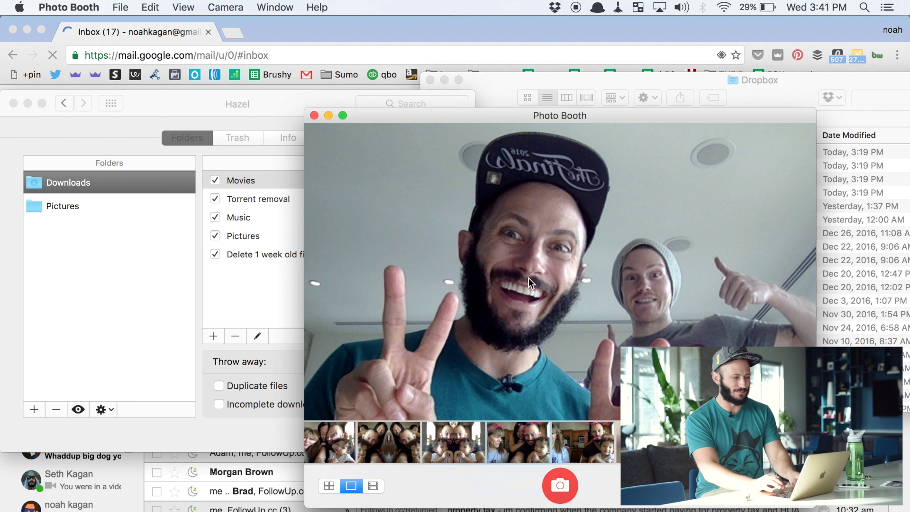
key("super+q")
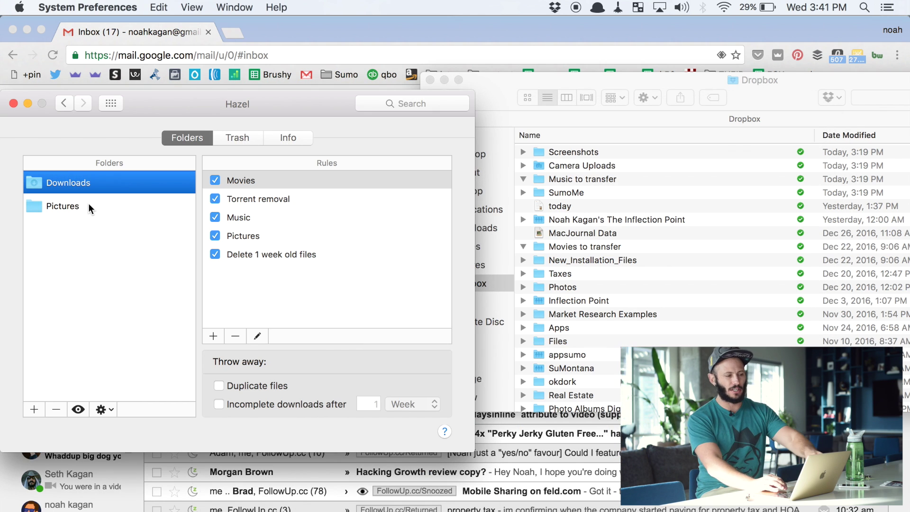
- Examine the conditions and actions of the Pictures folder's "Save old photos" rule, and show the Downloads folder's rules
left_click(88, 205)
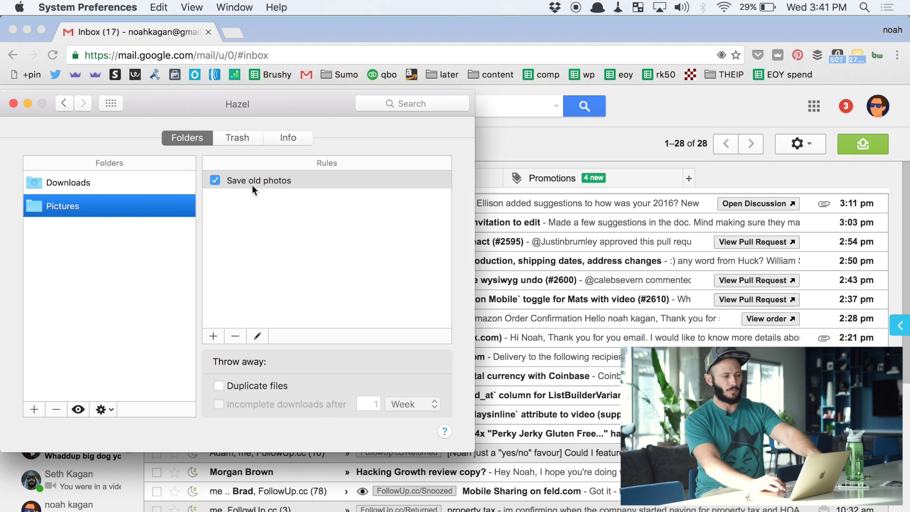
left_click(259, 181)
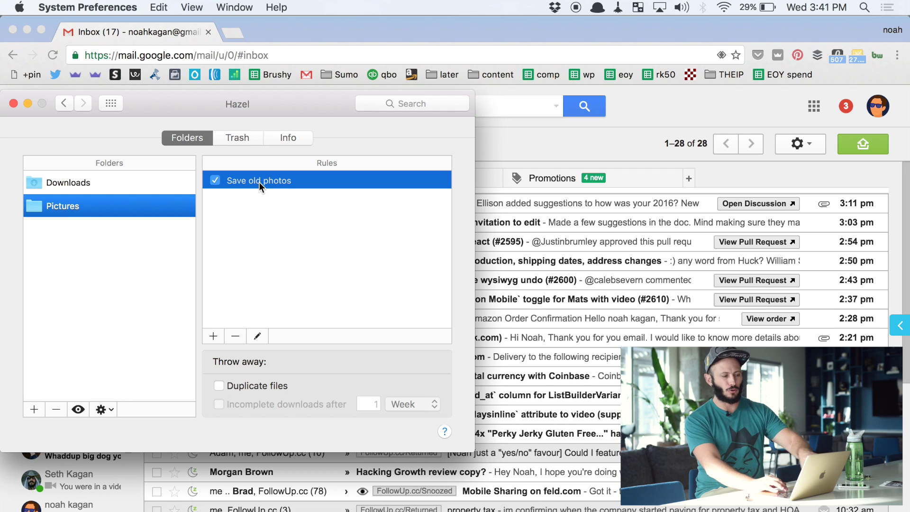
left_click(257, 336)
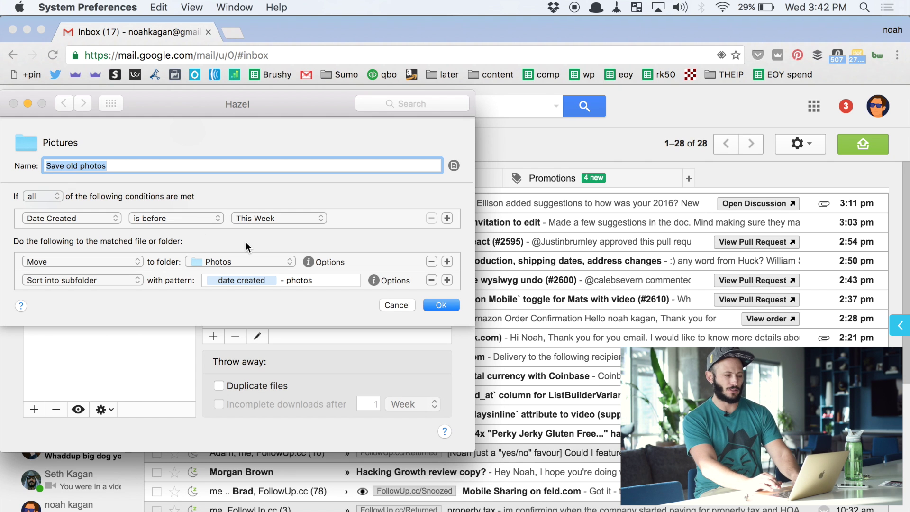
key("Return")
left_click(102, 181)
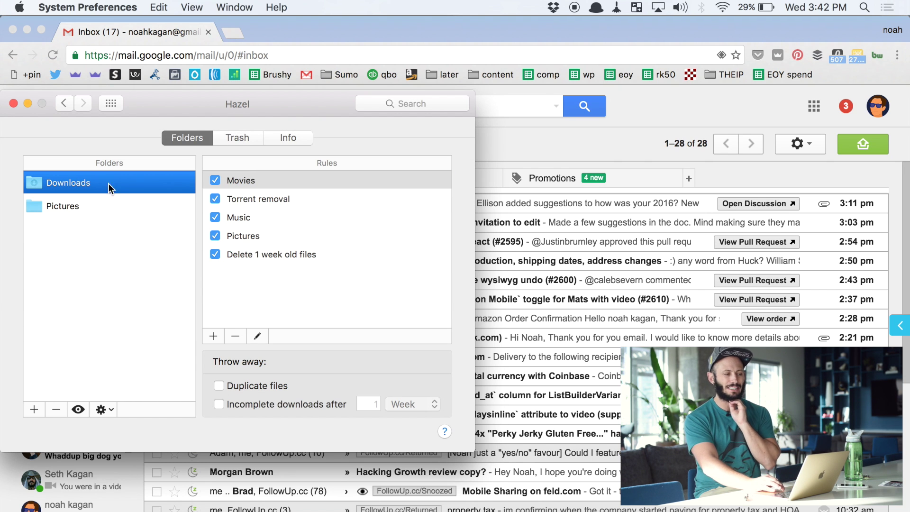
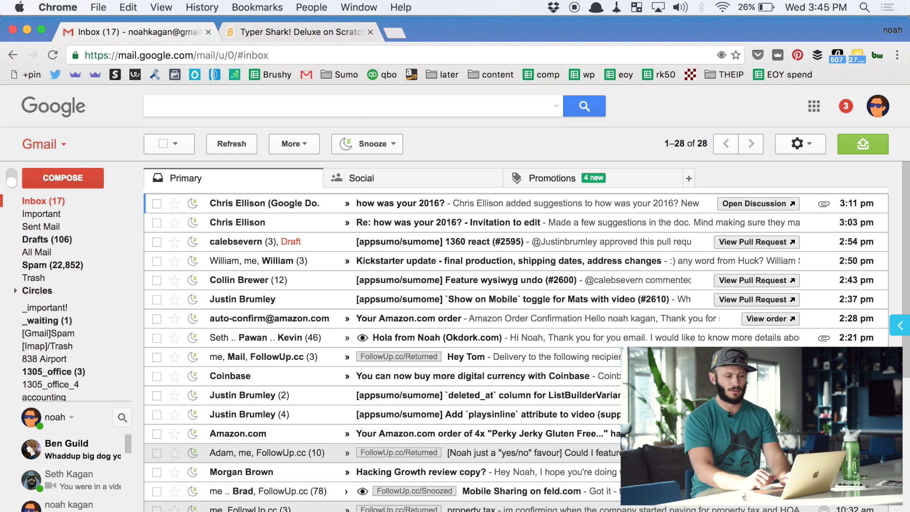
key("shift+slash")
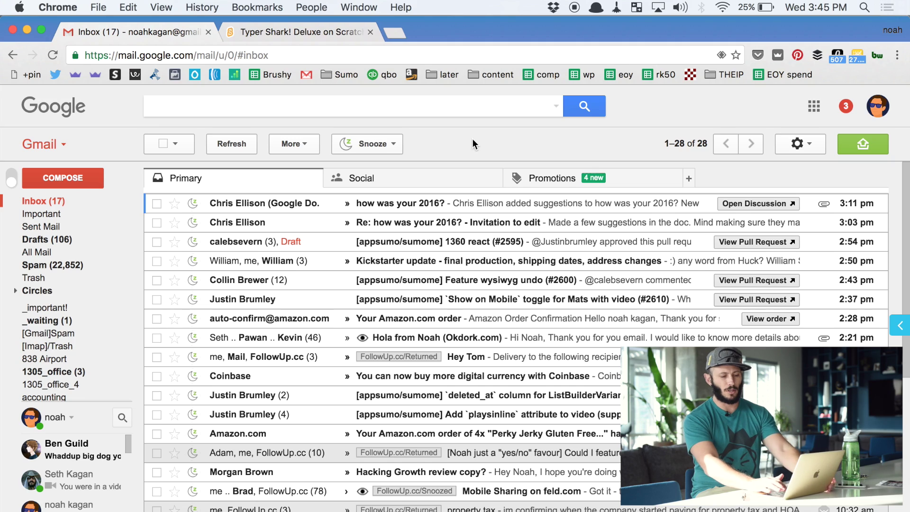
- Move the message cursor down and up through the Primary inbox list, finishing on the first conversation
key("j")
key("j")
key("j")
key("j")
key("j")
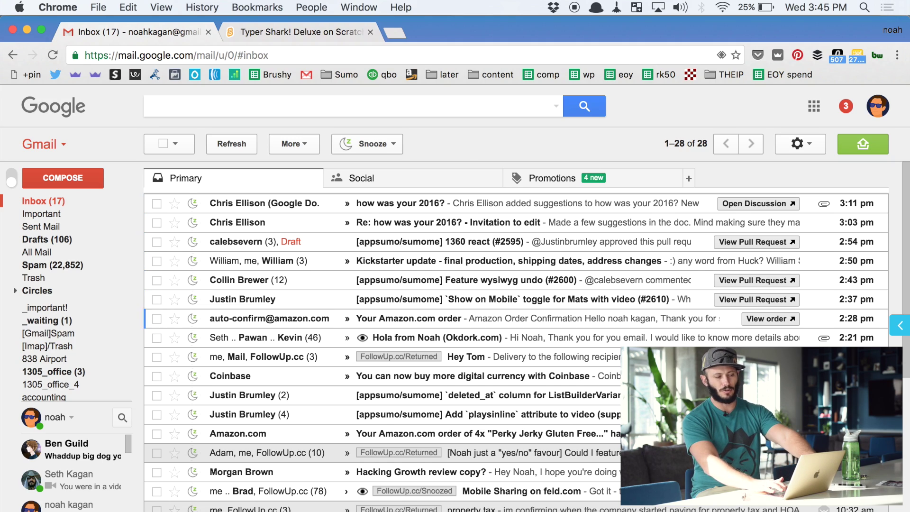
key("j")
key("j")
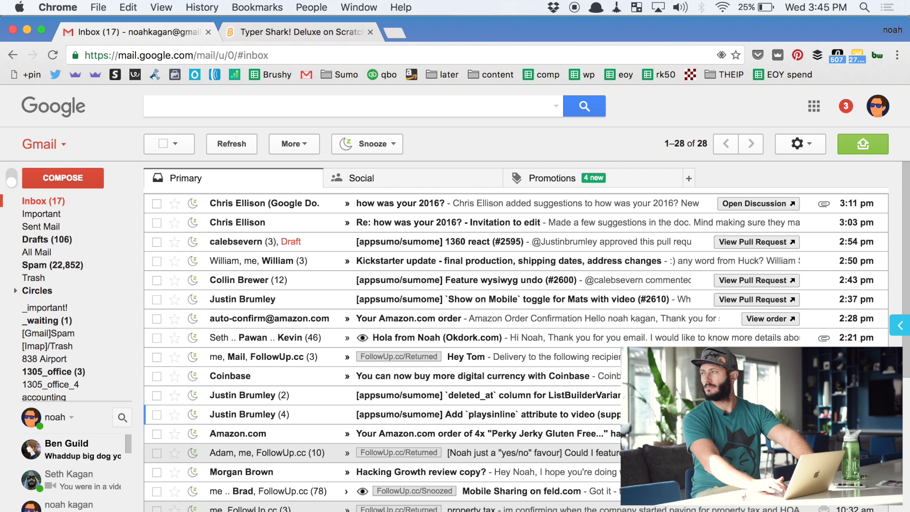
key("k")
key("k")
key("k")
key("k")
key("k")
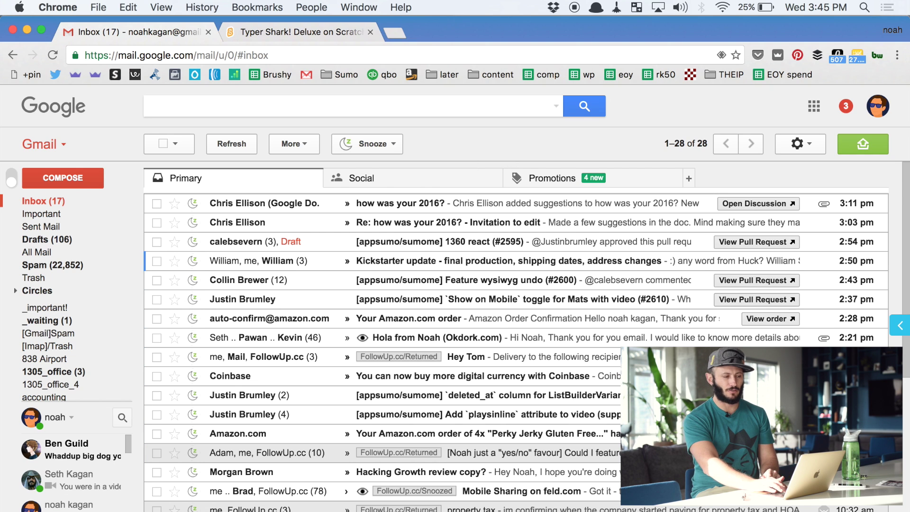
key("j")
key("j")
key("j")
key("k")
key("k")
key("k")
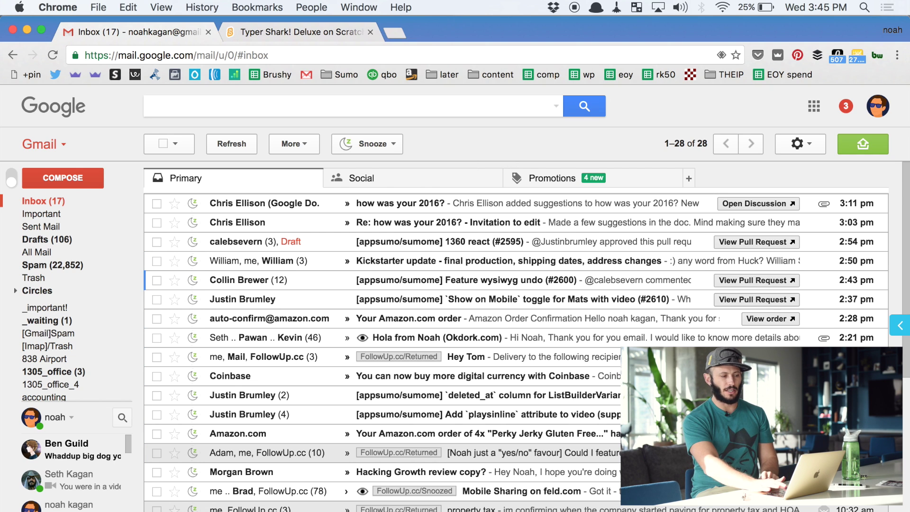
key("k")
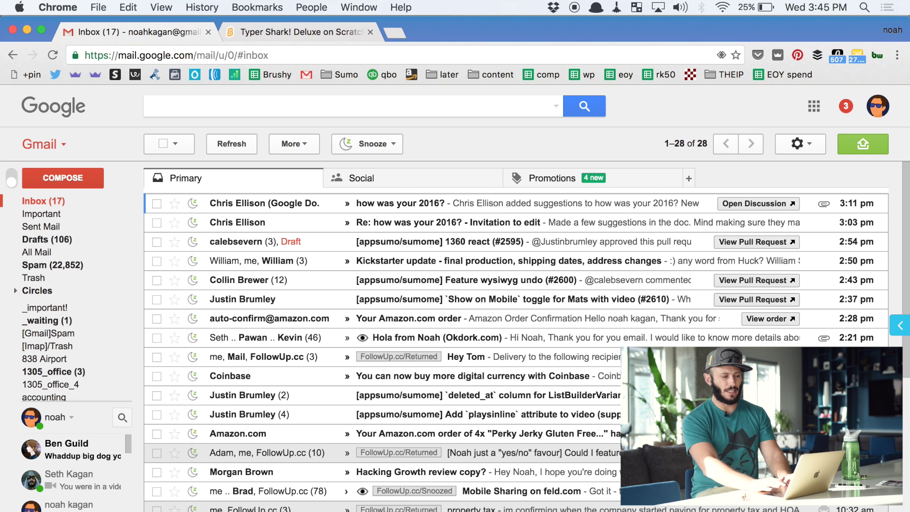
- Select the "how was your 2016?" and "Your Amazon.com order" conversations in the inbox and clear both selections
key("x")
key("j")
key("j")
key("x")
key("j")
key("j")
key("j")
key("j")
key("j")
key("x")
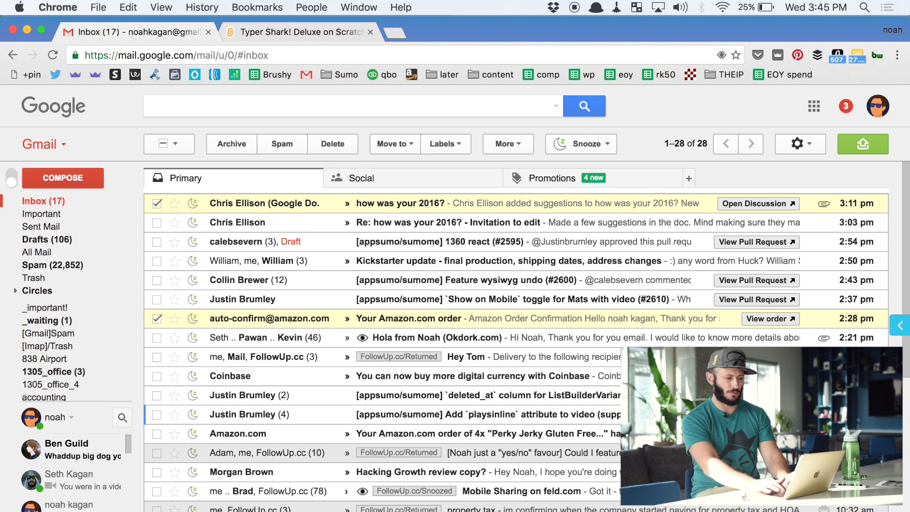
key("k")
key("x")
key("k")
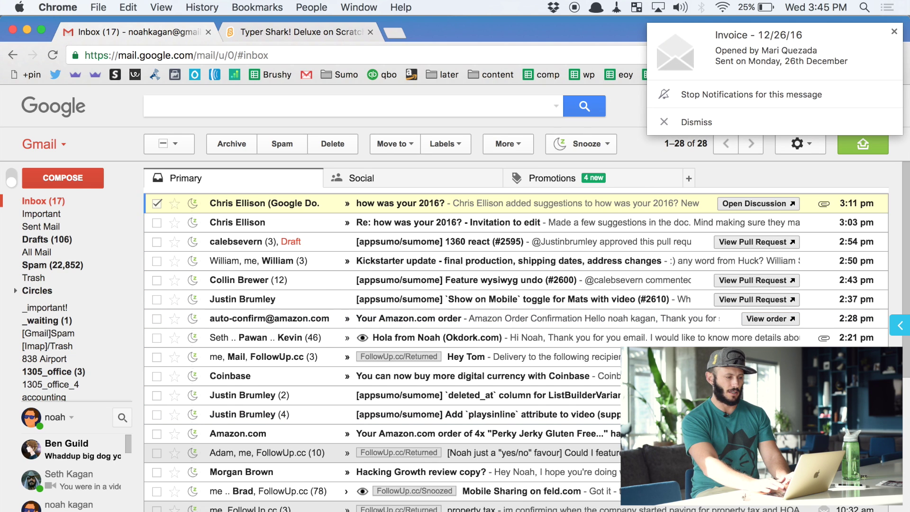
key("x")
- Select the two adjacent [appsumo/sumome] conversations about the `deleted_at` column and the `playsinline` attribute, and archive them
key("j")
key("j")
key("j")
key("j")
key("x")
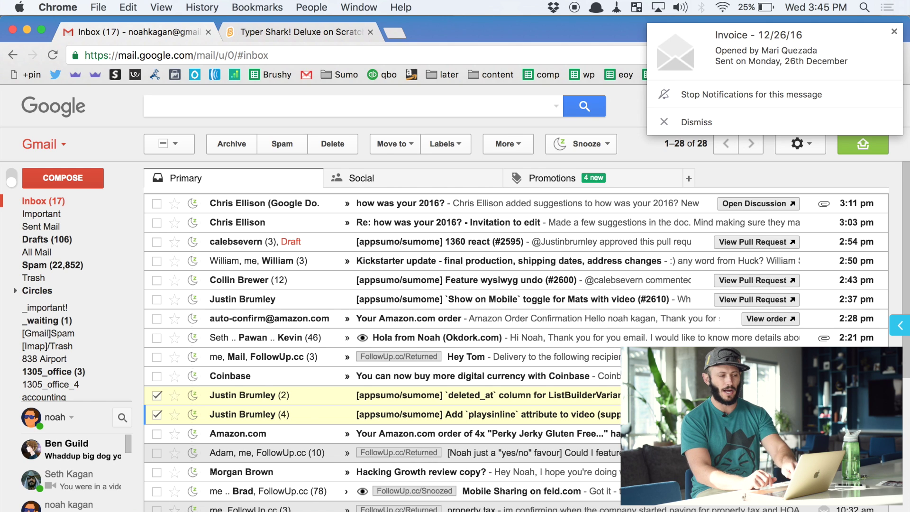
key("e")
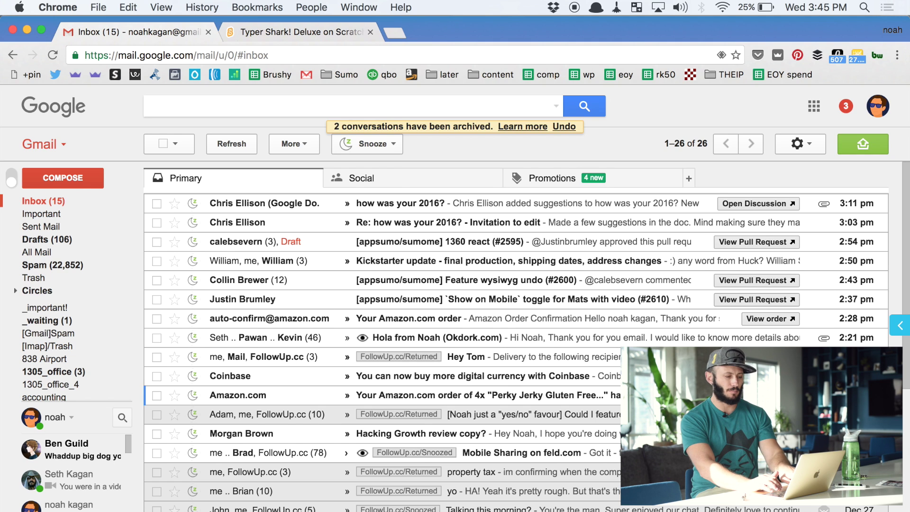
key("e")
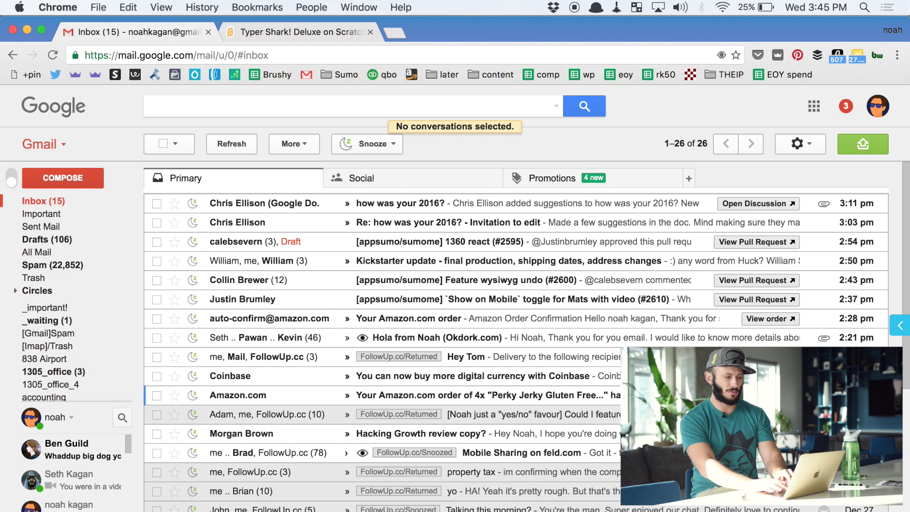
- Move the Coinbase digital currency conversation to the Trash and view the Social category
key("x")
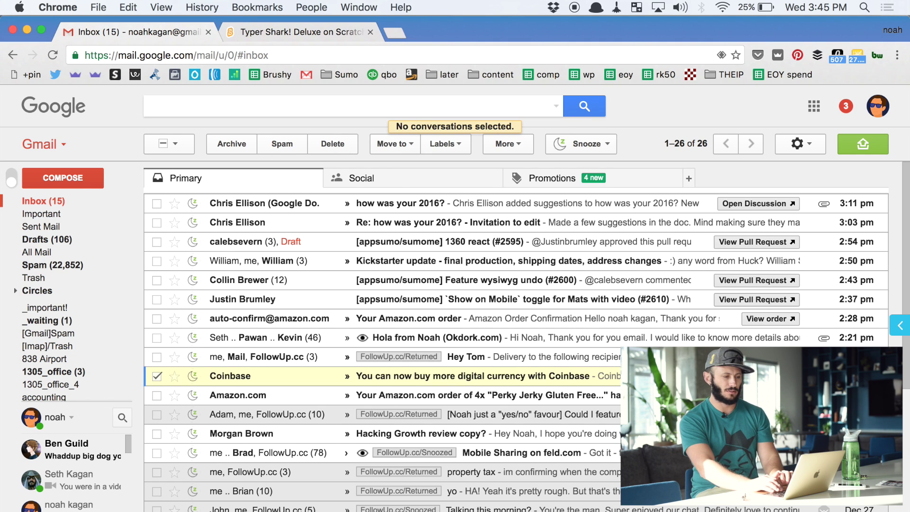
key("shift+3")
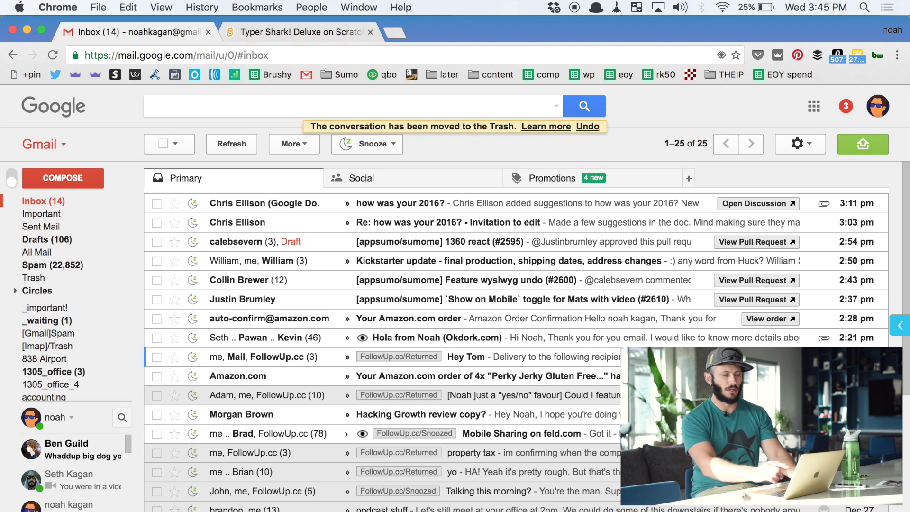
left_click(362, 178)
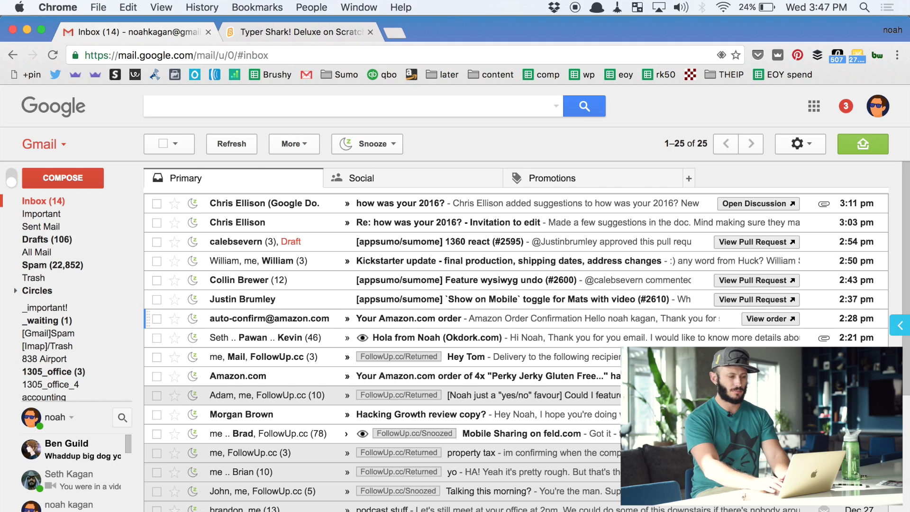
- Open the "Your Amazon.com order" message, start a reply to it and discard the draft
key("o")
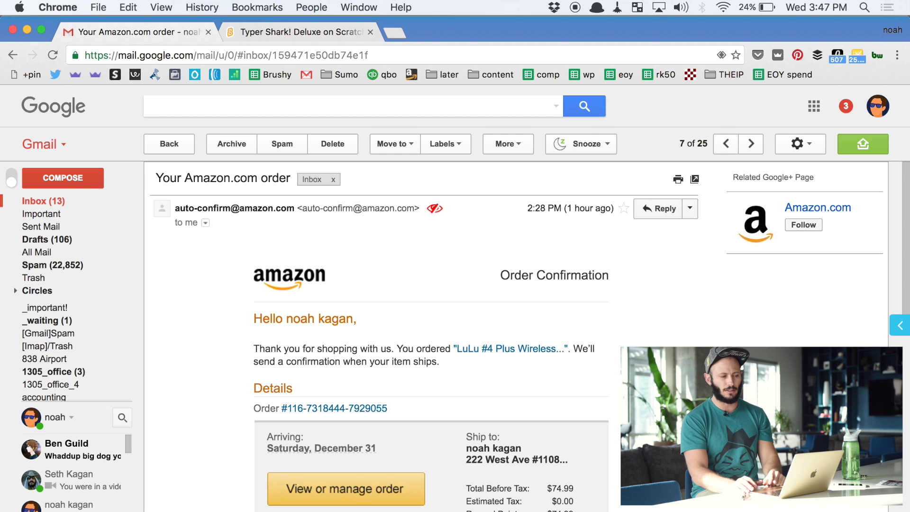
key("r")
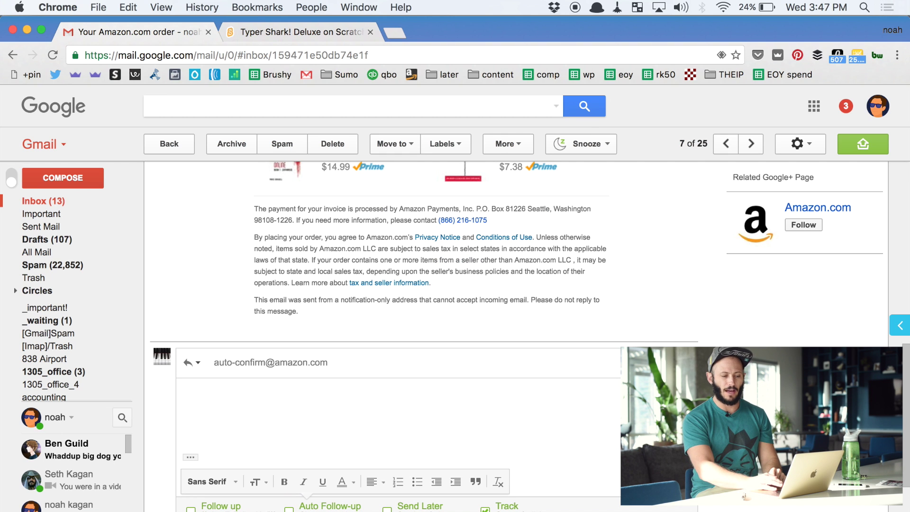
key("super+shift+d")
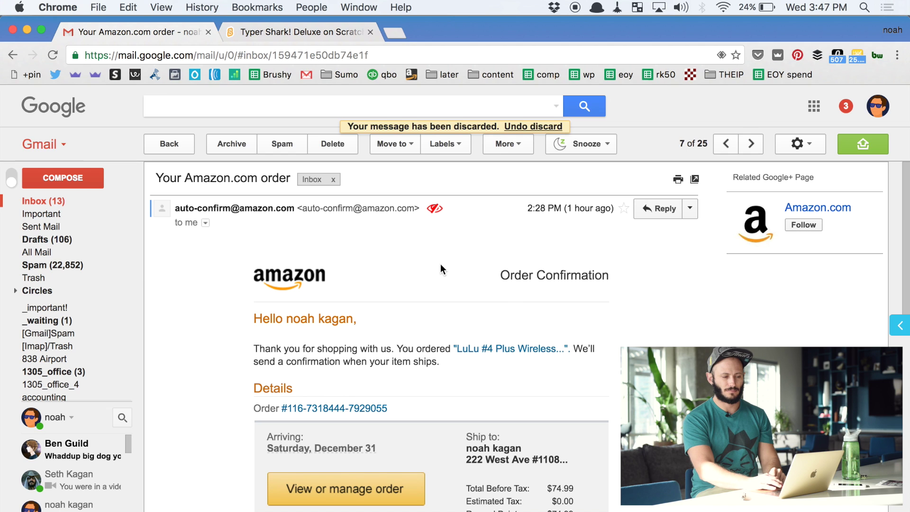
- Start forwarding the Amazon order confirmation and discard the forwarded draft
key("f")
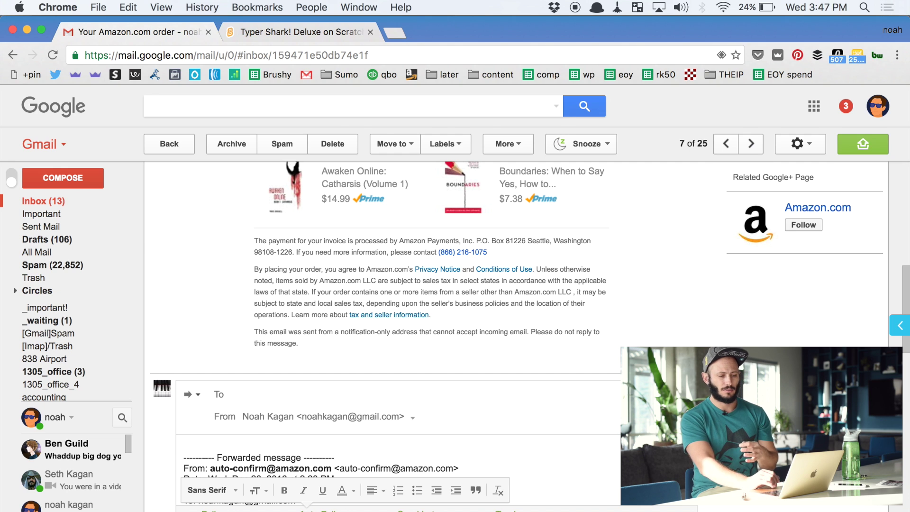
key("super+shift+d")
scroll(530, 244, "up", 2)
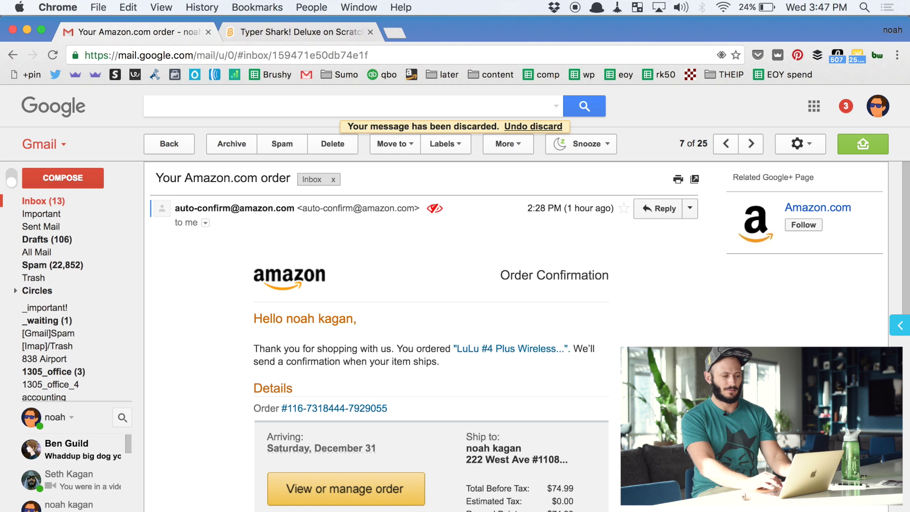
- Reply to the Amazon order confirmation with "awfasdfadf", sending the reply and archiving the conversation at once
key("r")
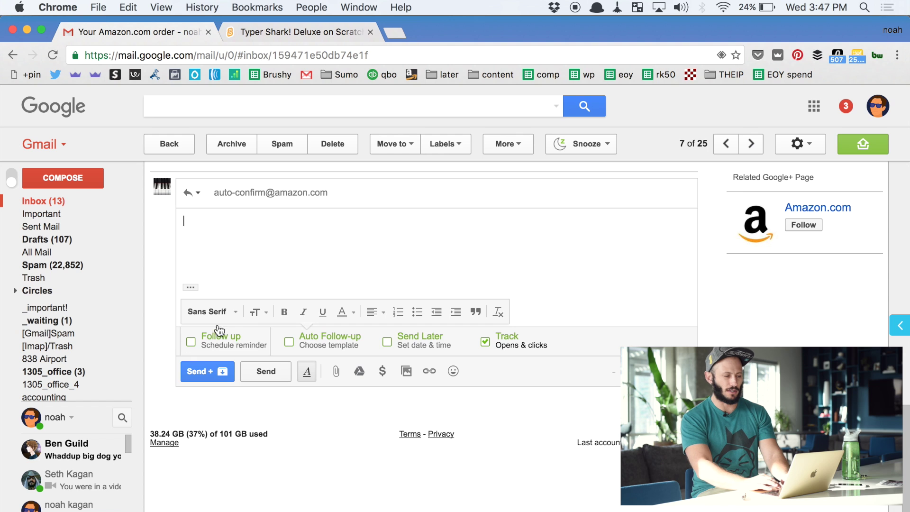
type("awfasdfadf")
left_click(199, 372)
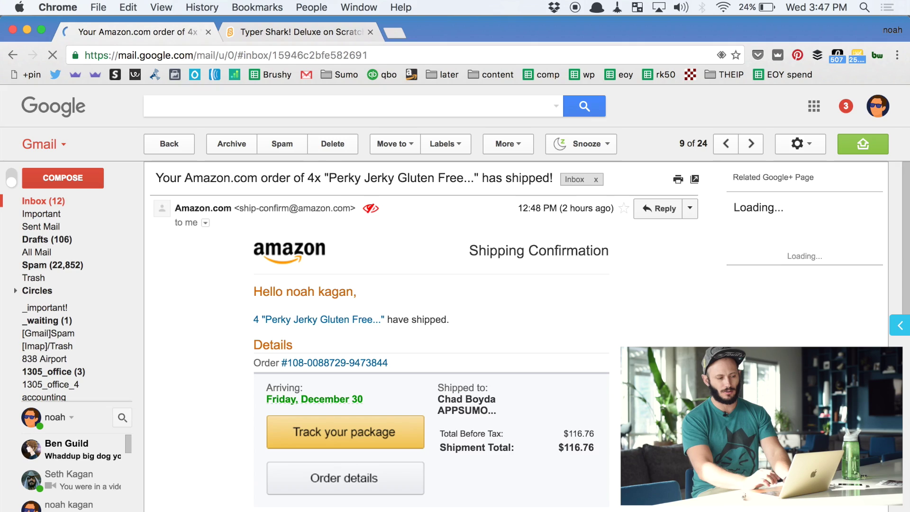
- Write the test reply "asdfasdfasdfasf" to the Amazon shipping confirmation for the Perky Jerky order
scroll(427, 285, "down", 10)
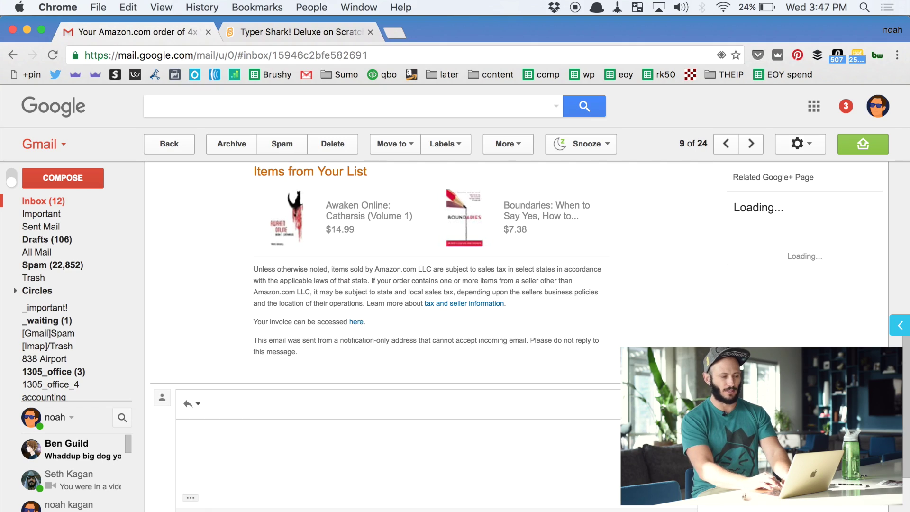
left_click(267, 408)
type("asdfasdfasd")
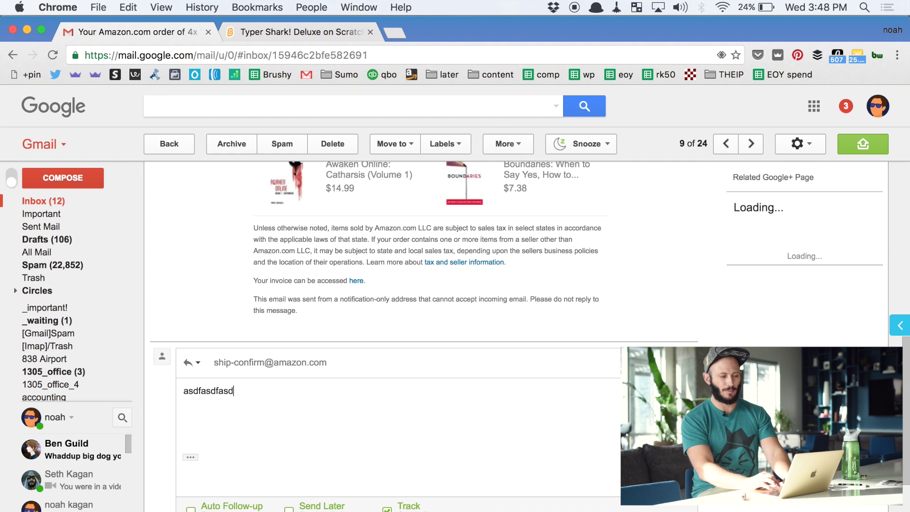
type("fasf")
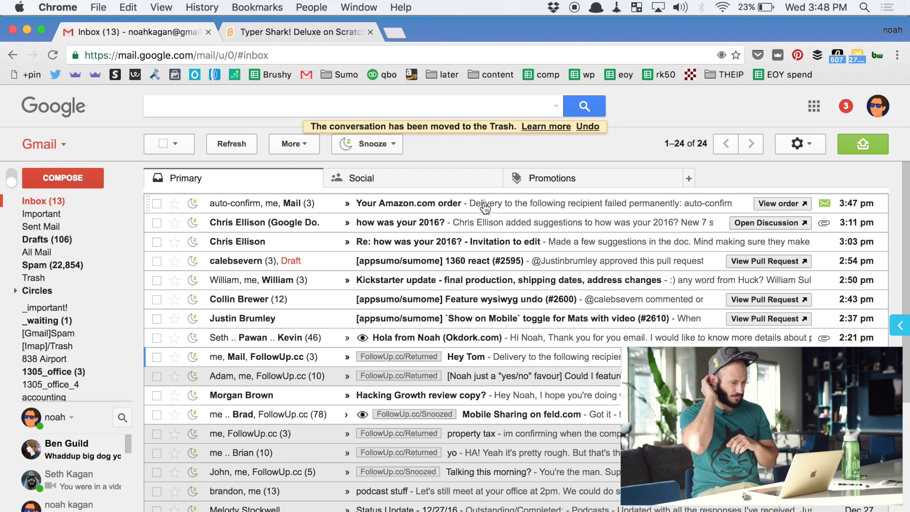
- View the newest "Your Amazon.com order" conversation and the starred messages, and return to the inbox
left_click(484, 205)
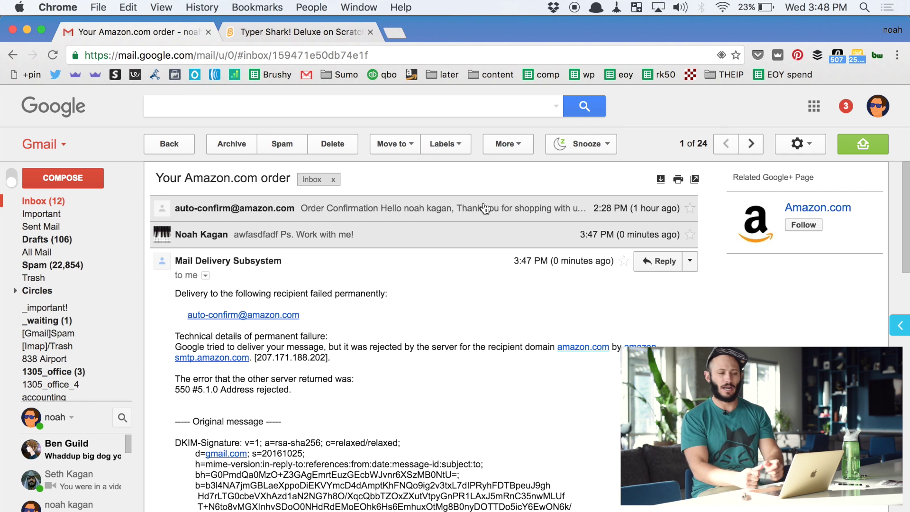
key("u")
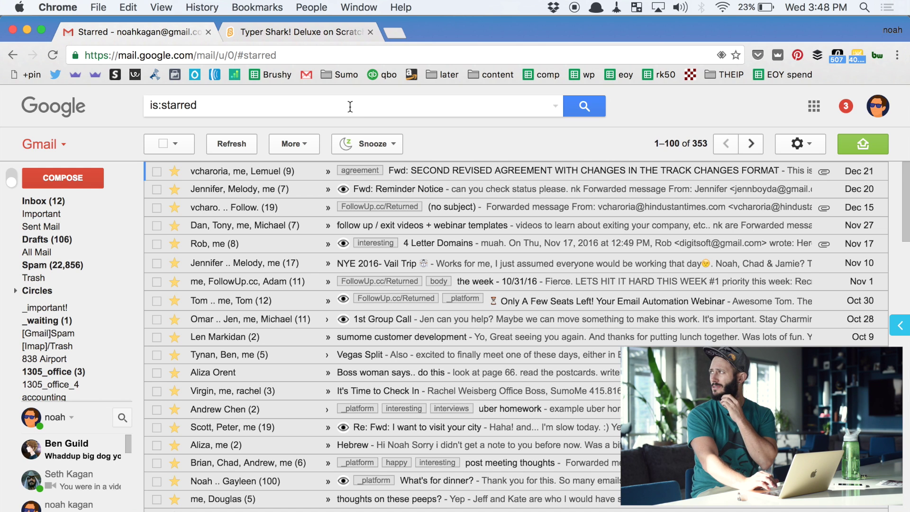
left_click(350, 107)
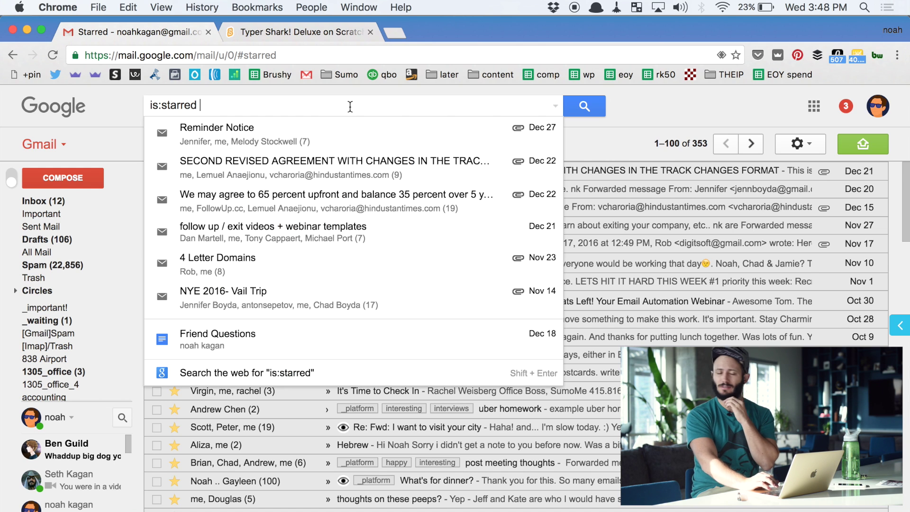
left_click(53, 206)
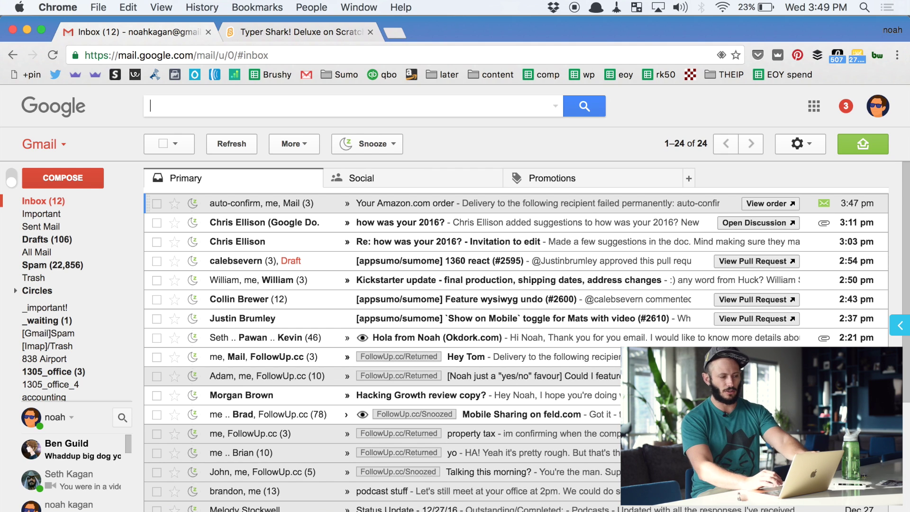
- Search the mail for "subject: your amazon order"
type("subject:")
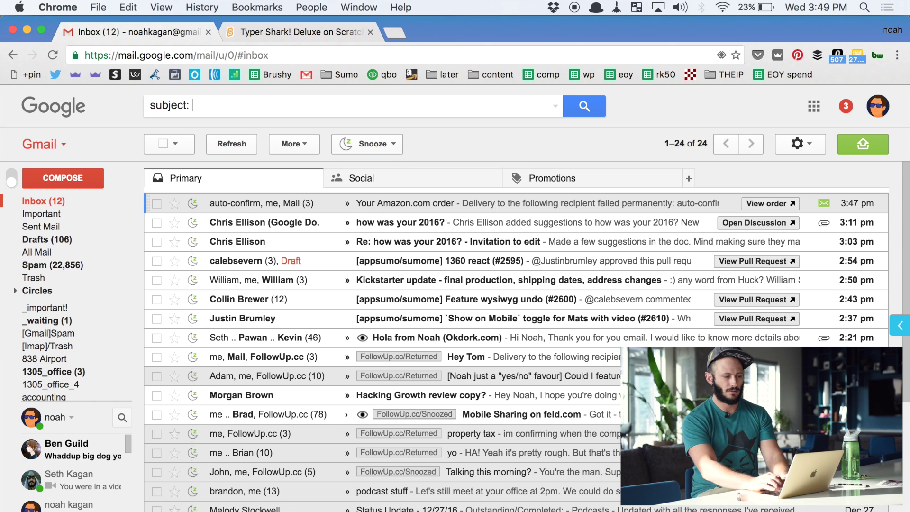
type(" your amazo")
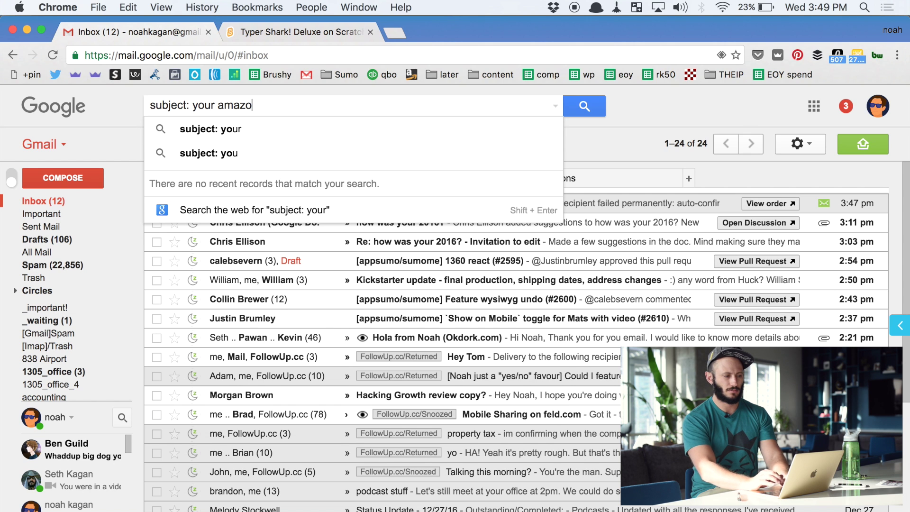
type("n order")
key("Return")
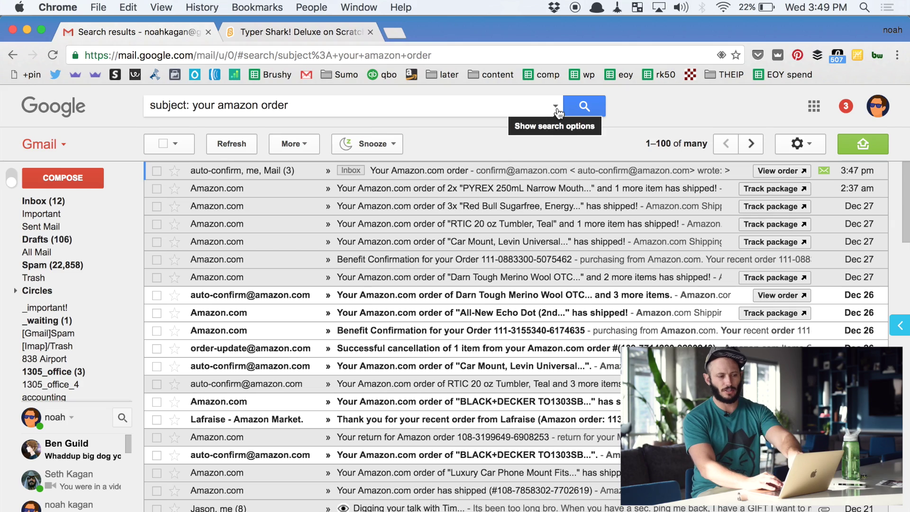
- In the advanced search options, move "your amazon order" from Has the words to Subject and run the search
left_click(556, 107)
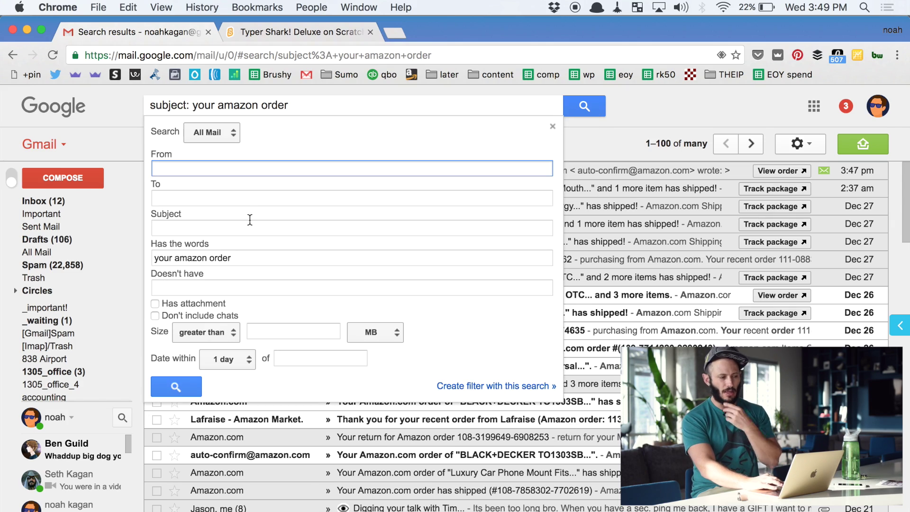
left_click(240, 258)
key("super+a")
key("super+x")
left_click(181, 224)
key("super+v")
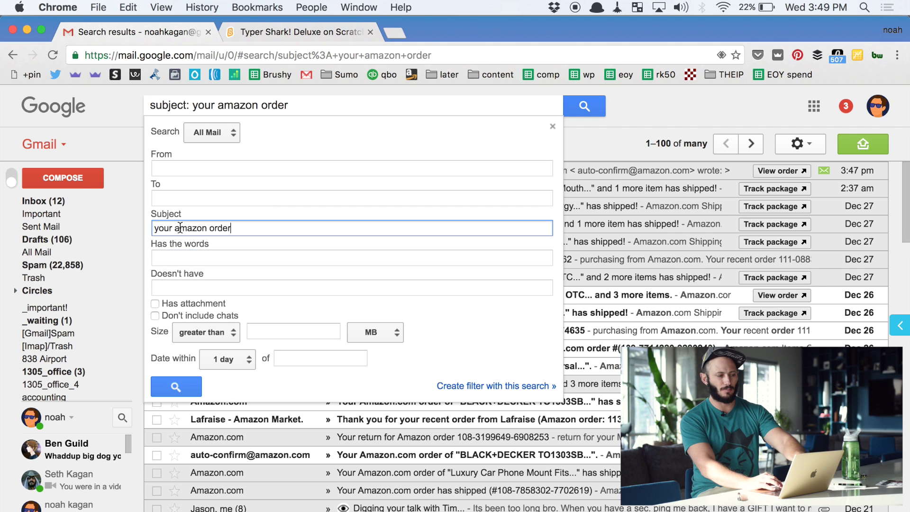
left_click(179, 389)
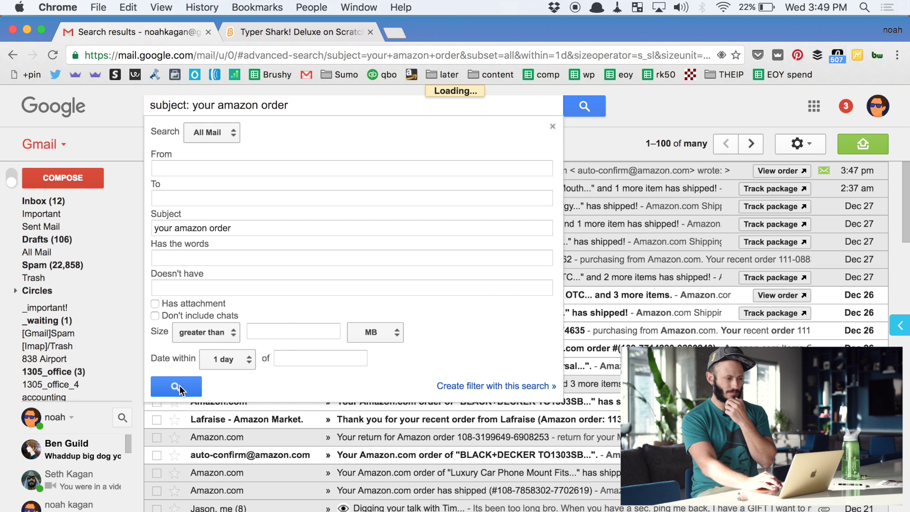
- Set up a filter for the "your amazon order" subject that skips the inbox and applies a new label named Amazon
left_click(556, 110)
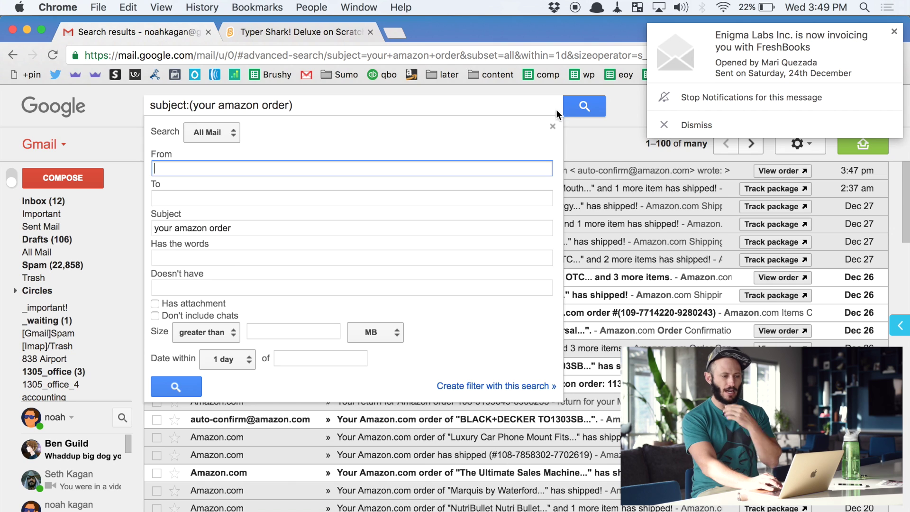
left_click(525, 391)
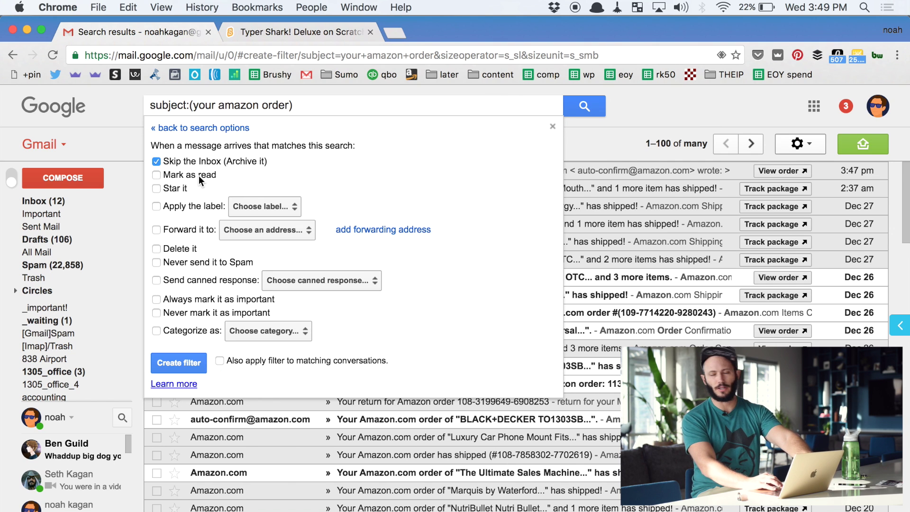
left_click(200, 199)
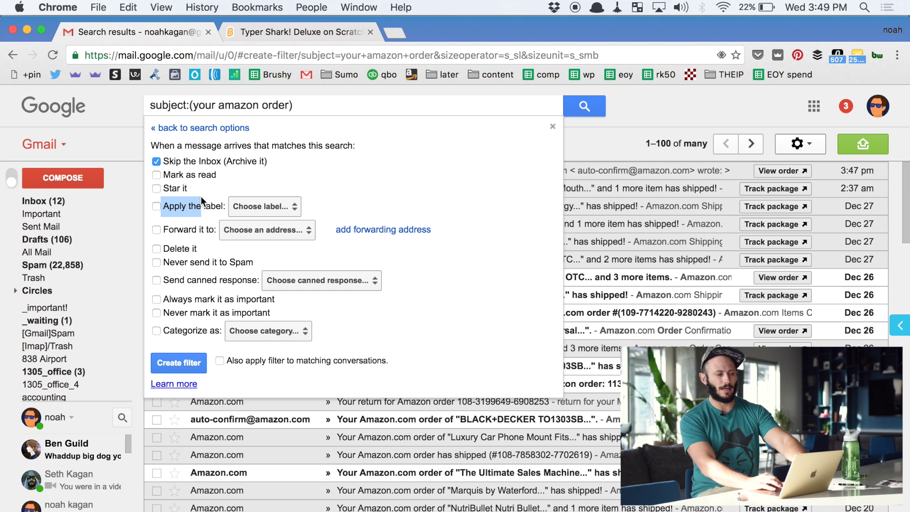
left_click(250, 209)
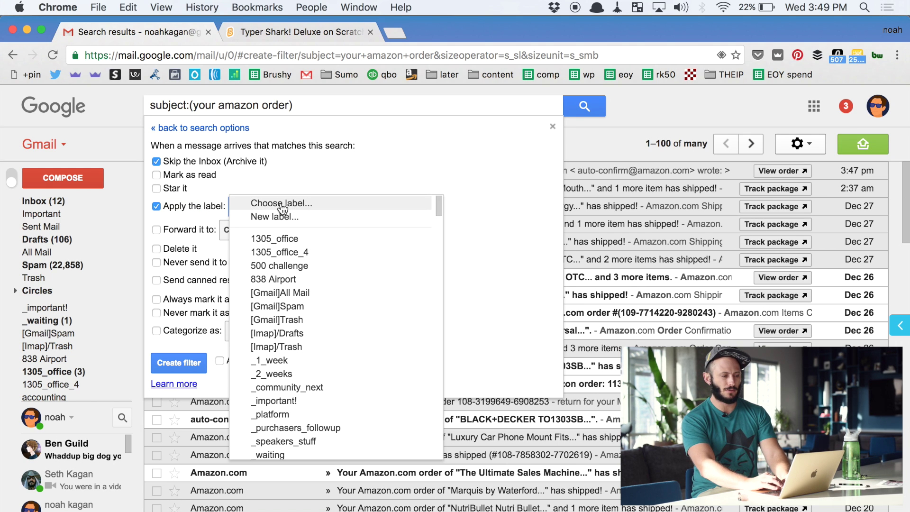
left_click(280, 217)
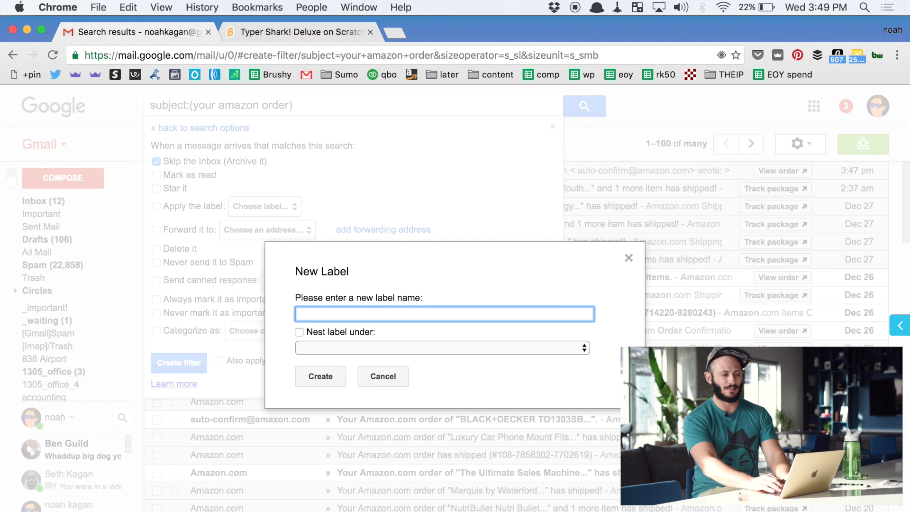
left_click(319, 377)
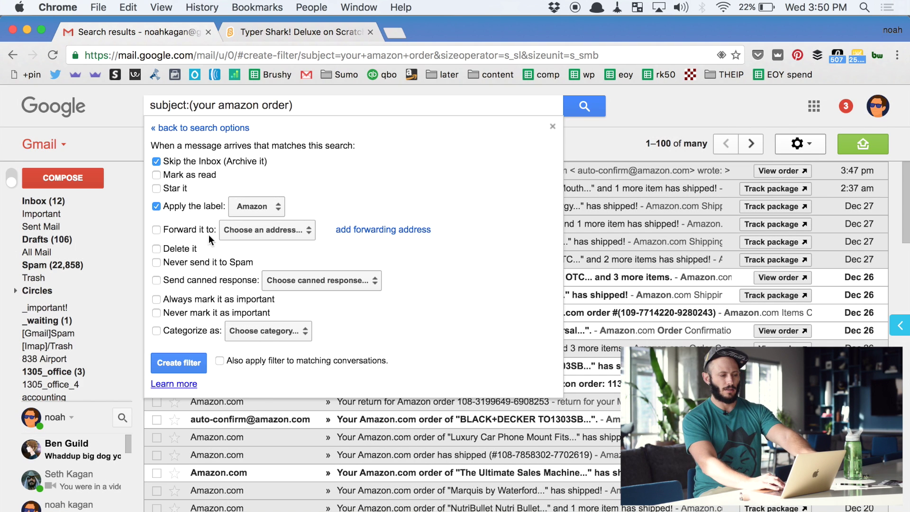
- Have the Amazon filter also apply to matching conversations, create it, and dismiss the mail-opened notification
left_click(278, 360)
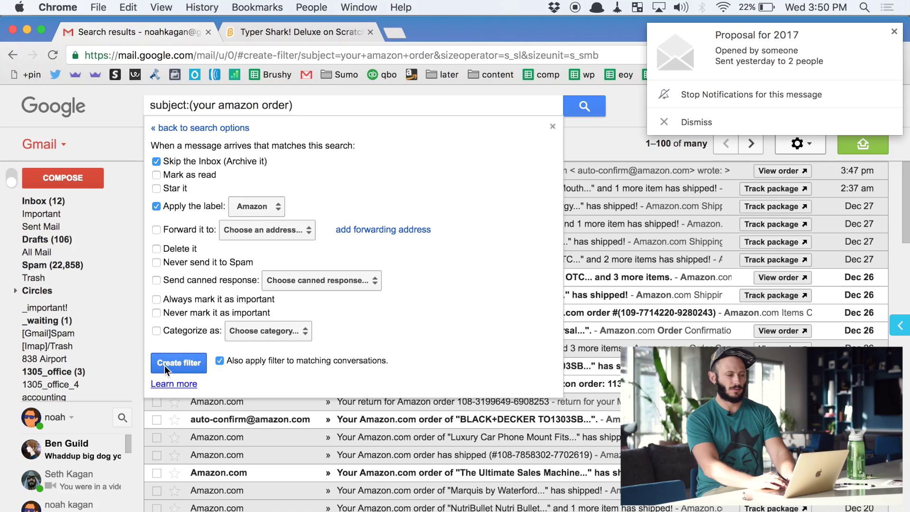
left_click(164, 365)
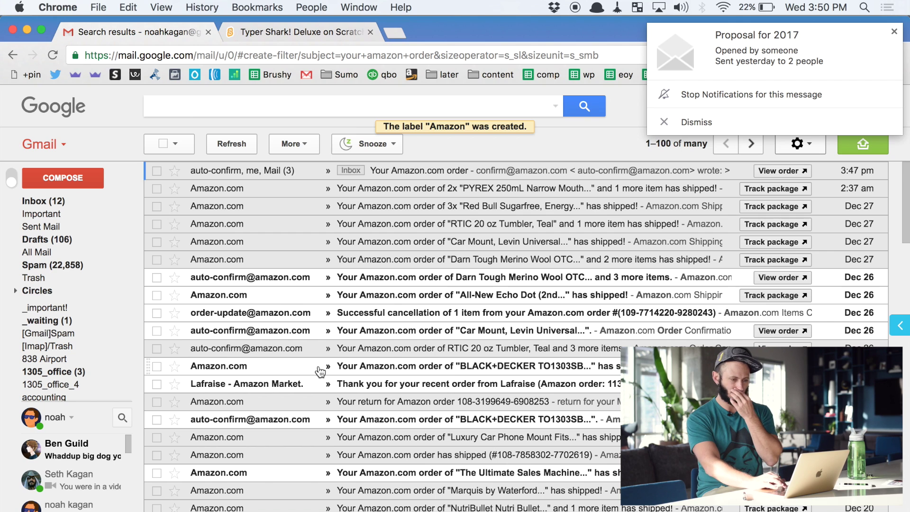
left_click(685, 121)
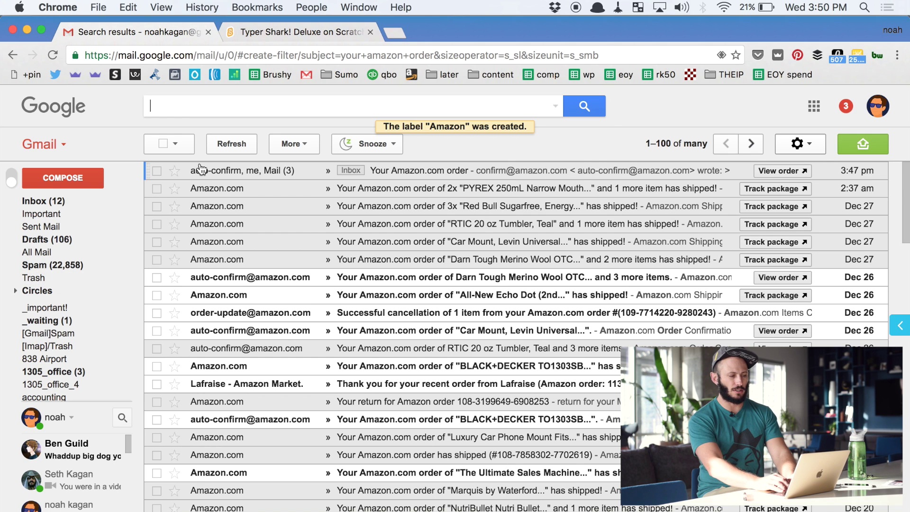
- Enter label:amazon in the mail search, and browse the label list to view the messages labelled happy
type(":amazon")
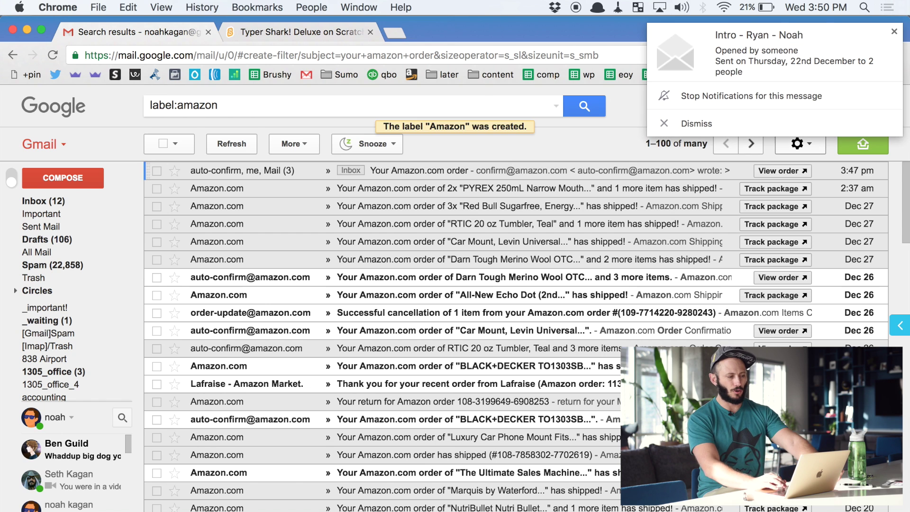
scroll(44, 327, "down", 2)
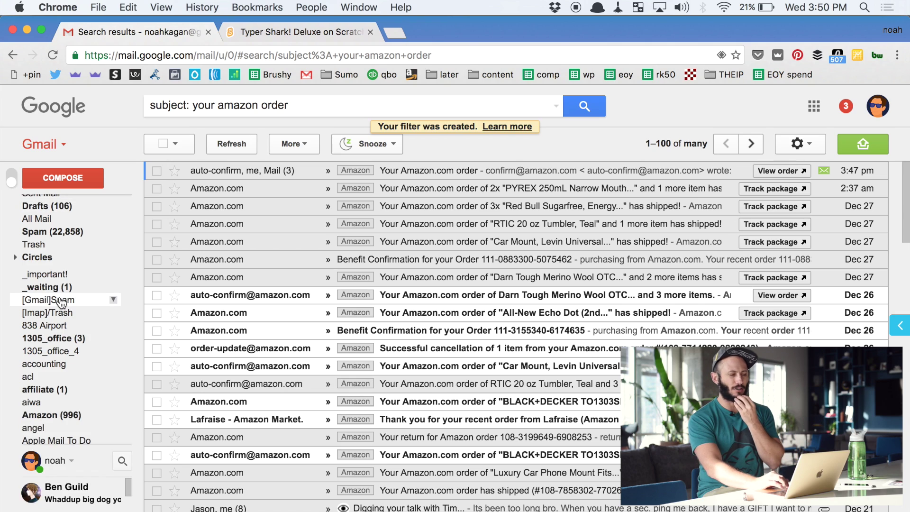
scroll(61, 303, "down", 15)
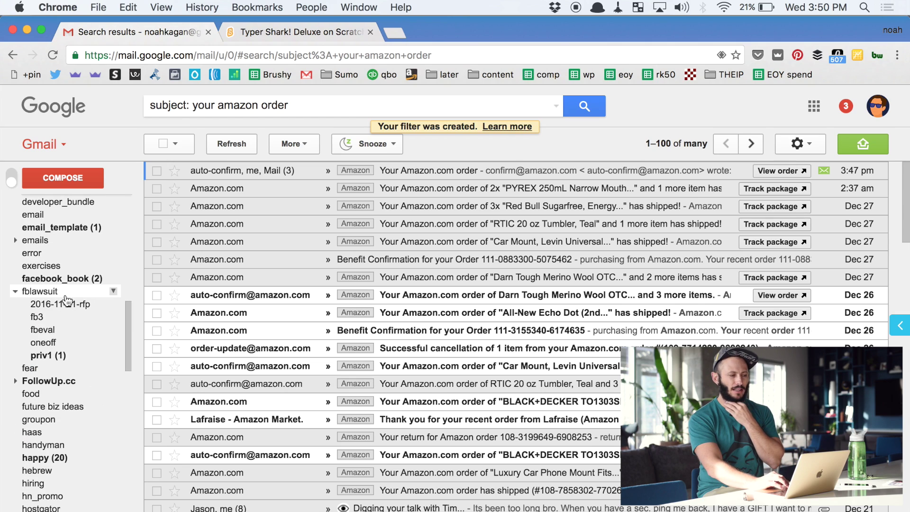
left_click(56, 458)
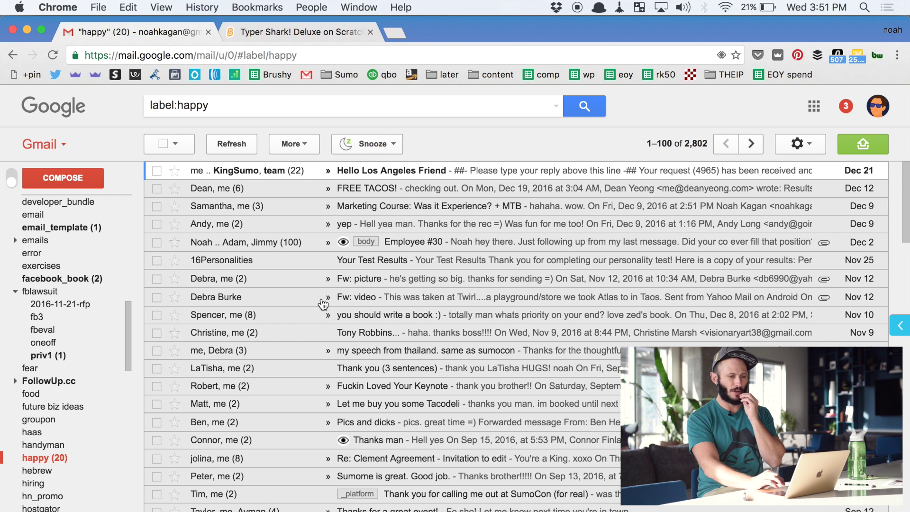
- Open the "Fw: video" conversation and toggle its happy label off
left_click(313, 297)
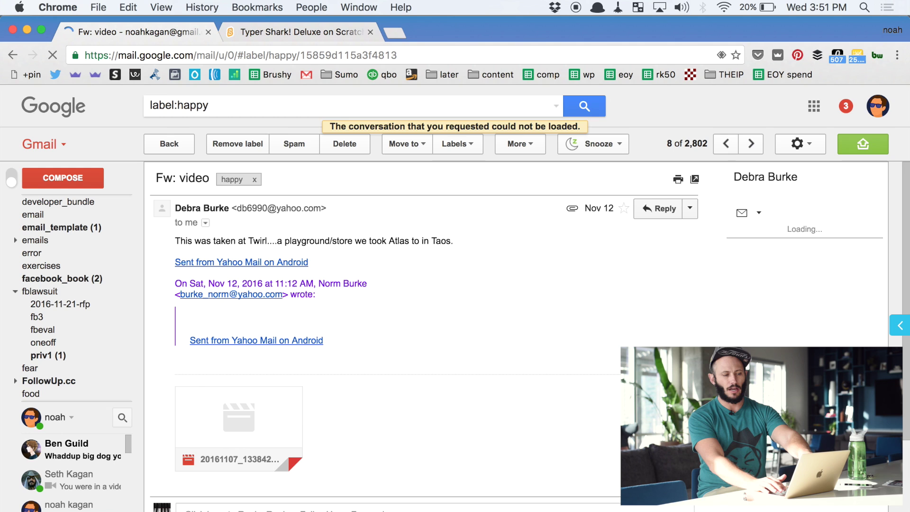
key("l")
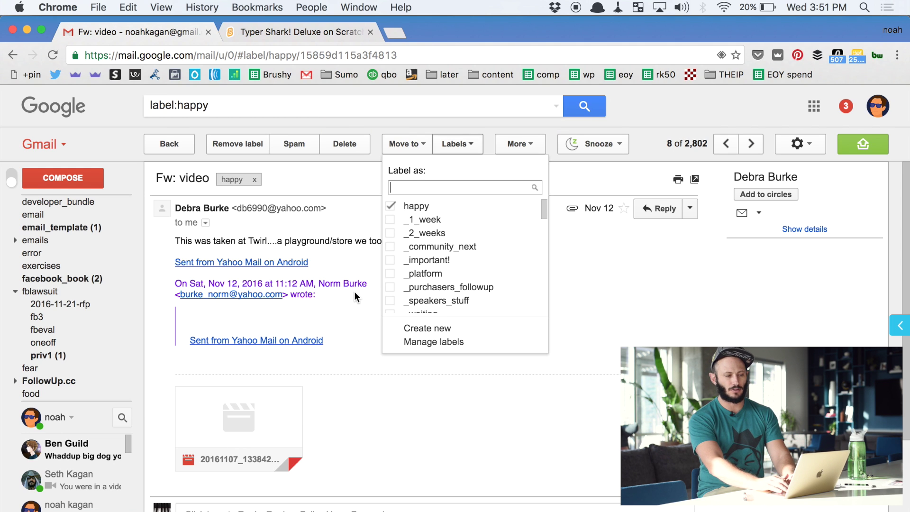
type("happy")
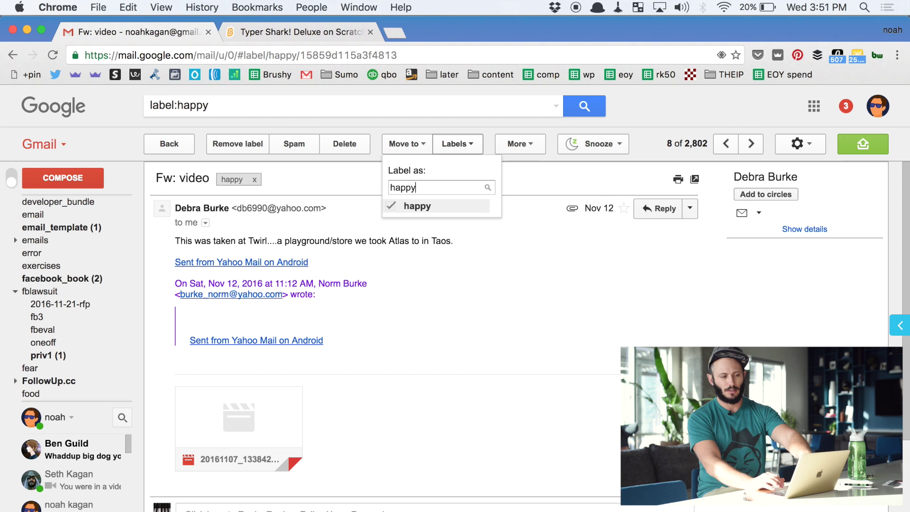
key("Return")
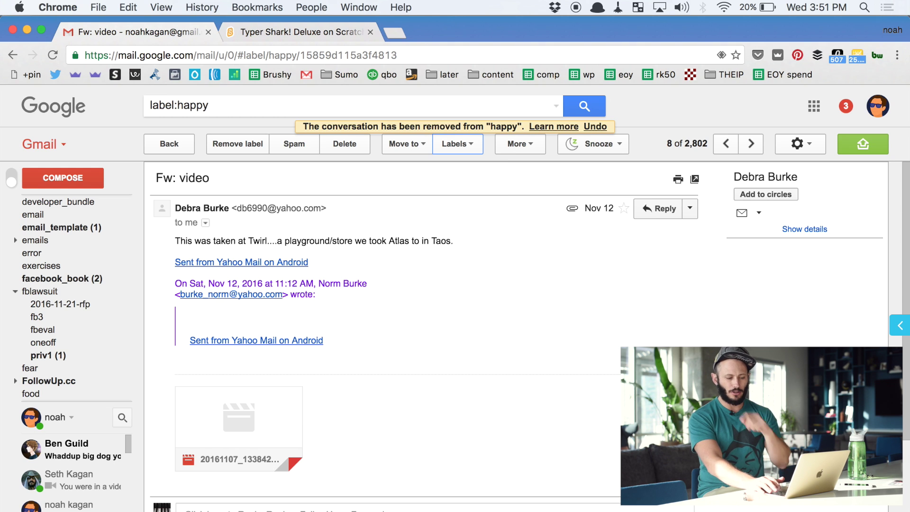
- View the destinations the "Fw: video" conversation can be moved to, and return to the inbox without moving it
key("v")
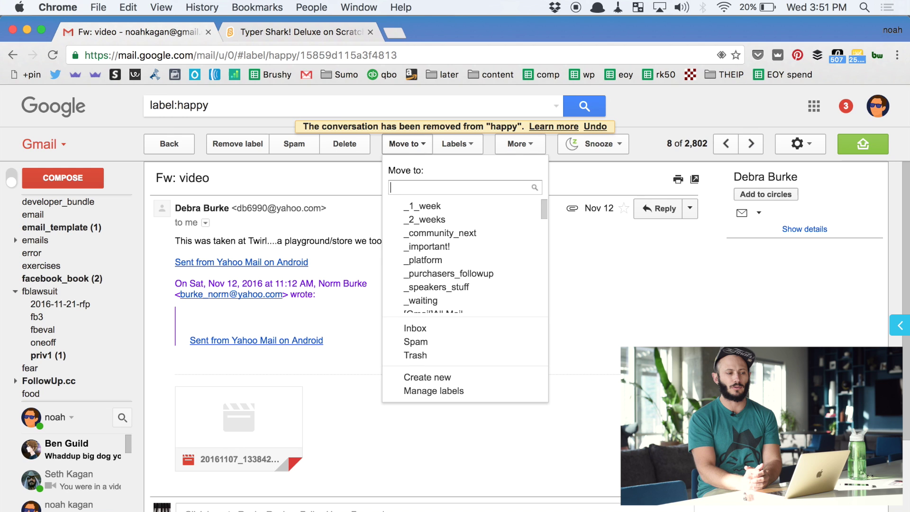
key("Escape")
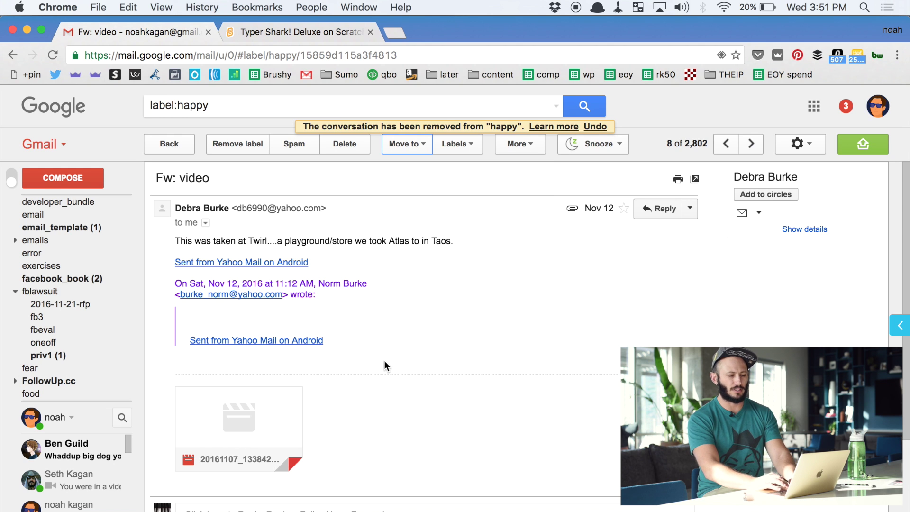
key("g")
key("i")
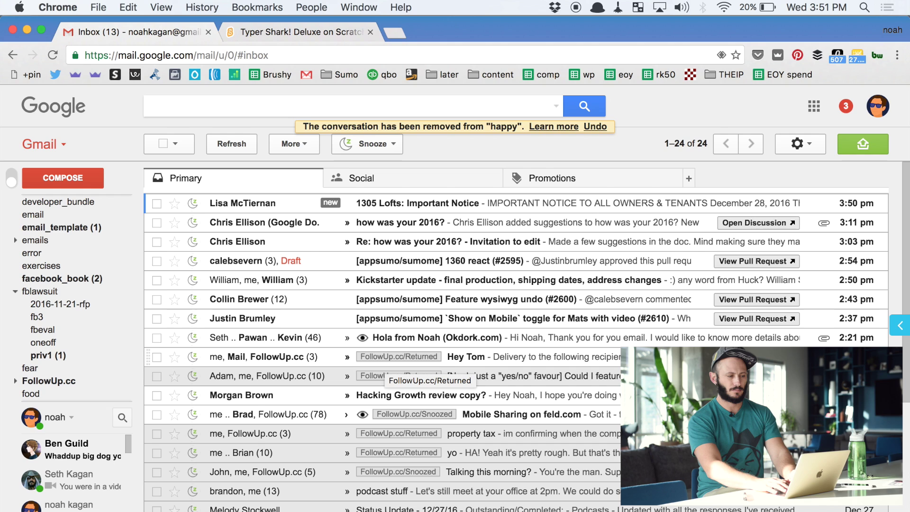
- Move the "`Show on Mobile` toggle for Mats with video (#2610)" conversation to a new label named github
key("j")
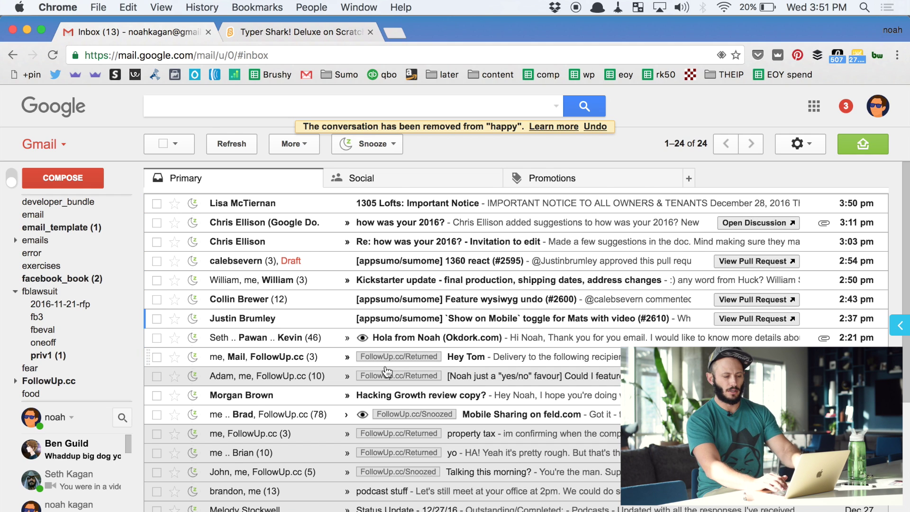
key("x")
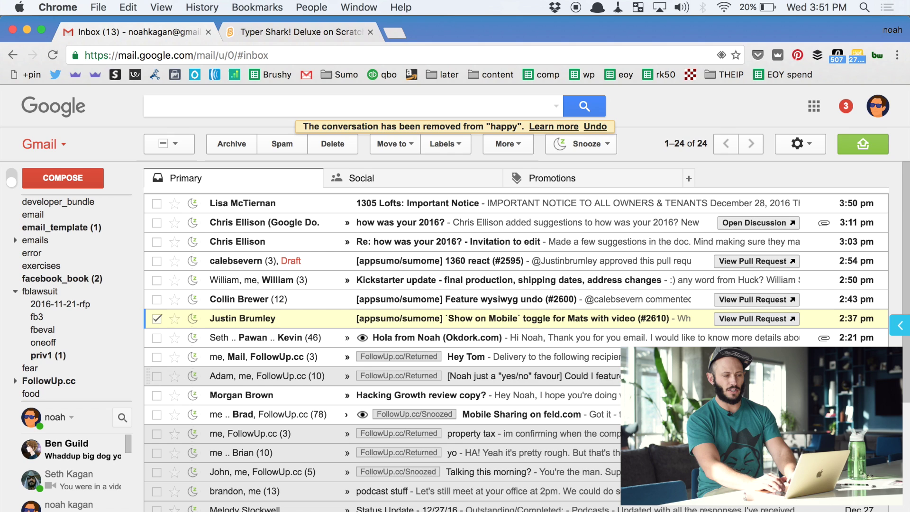
type("v")
type("githu")
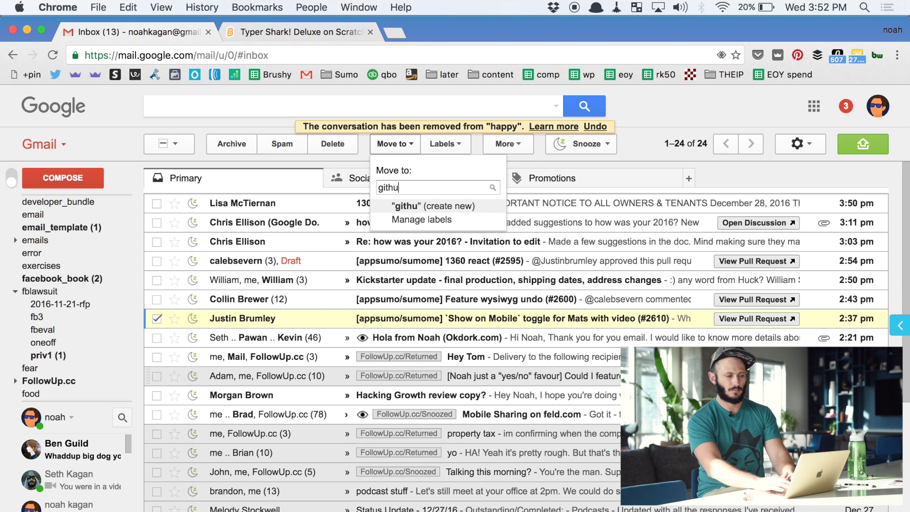
type("b")
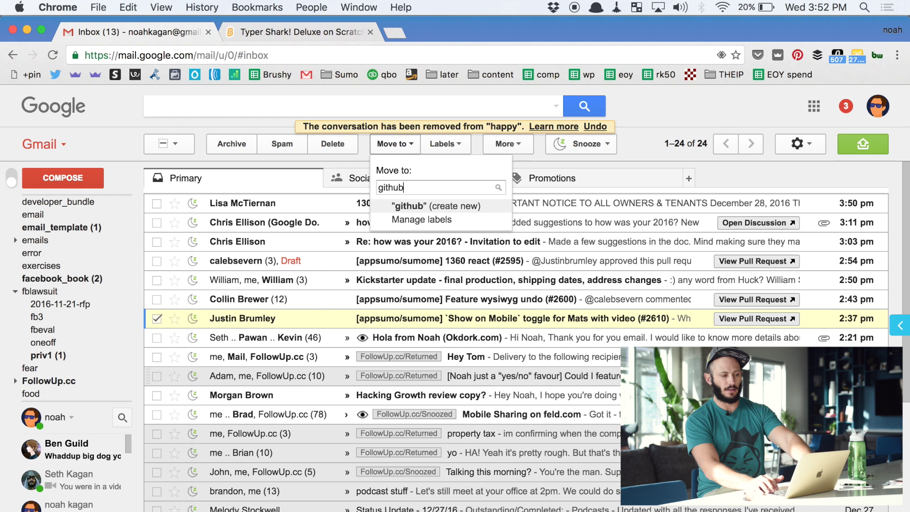
key("Return")
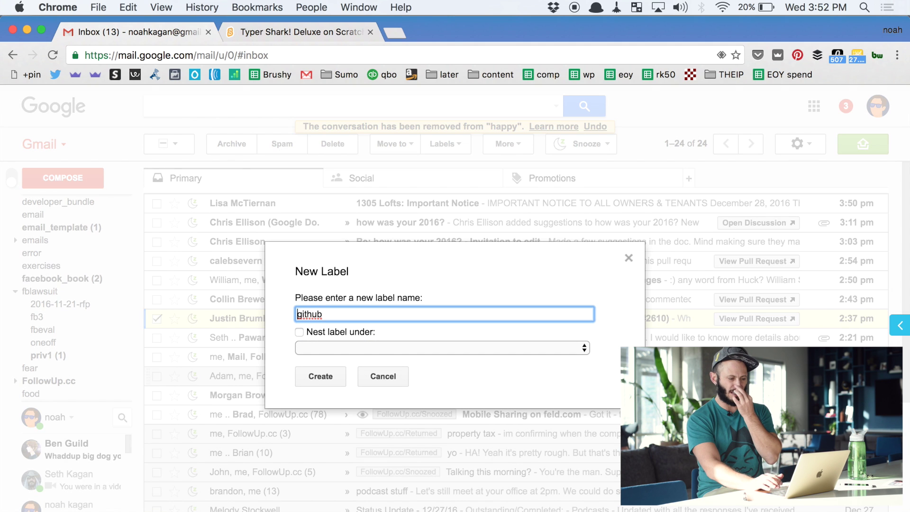
left_click(324, 377)
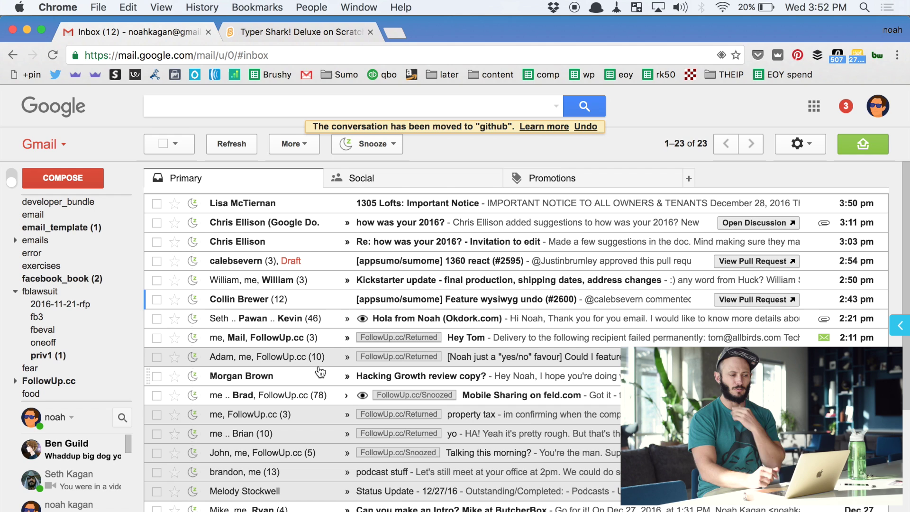
- Add the github label to the "Feature wysiwyg undo (#2600)" conversation and archive it
key("x")
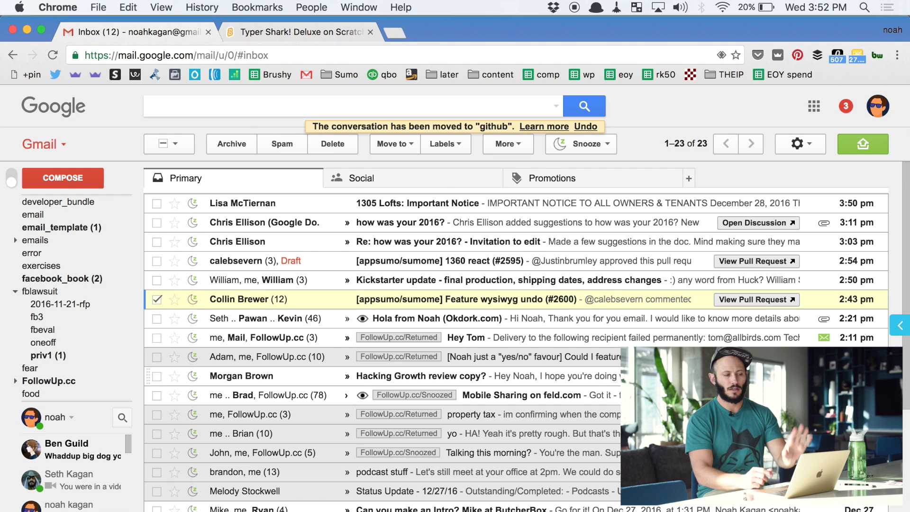
key("l")
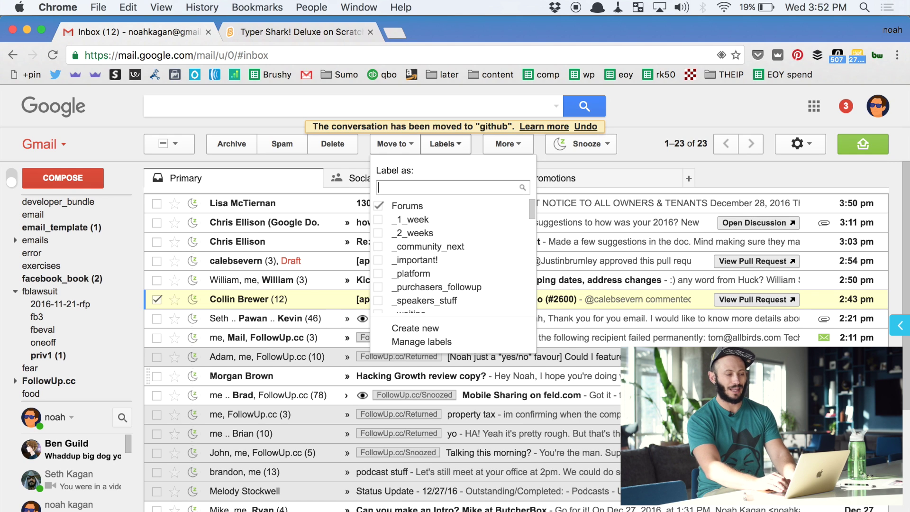
type("github")
key("Return")
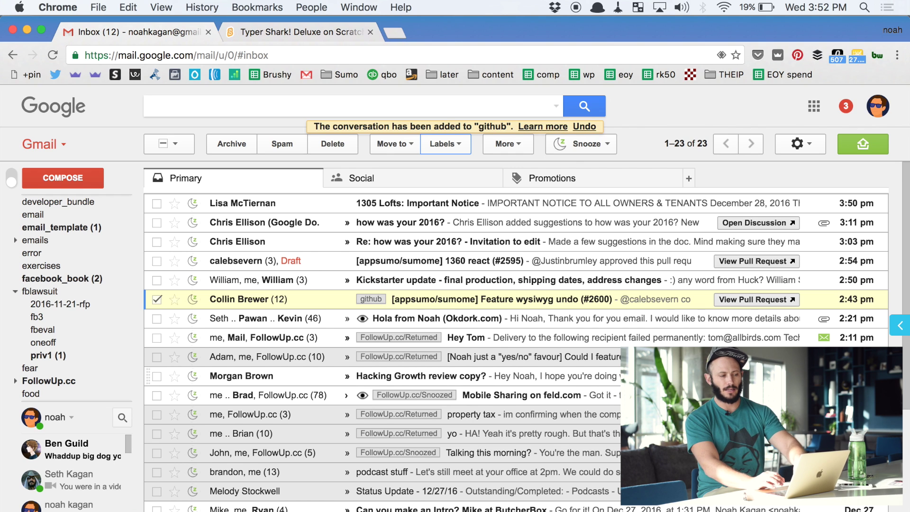
key("e")
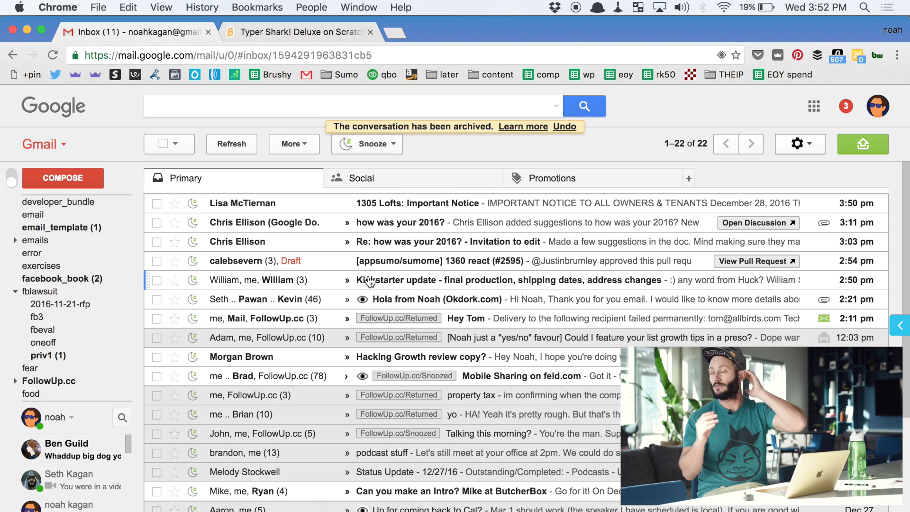
- Start a reply to the "Kickstarter update" conversation and turn on a follow-up reminder for tomorrow
left_click(370, 282)
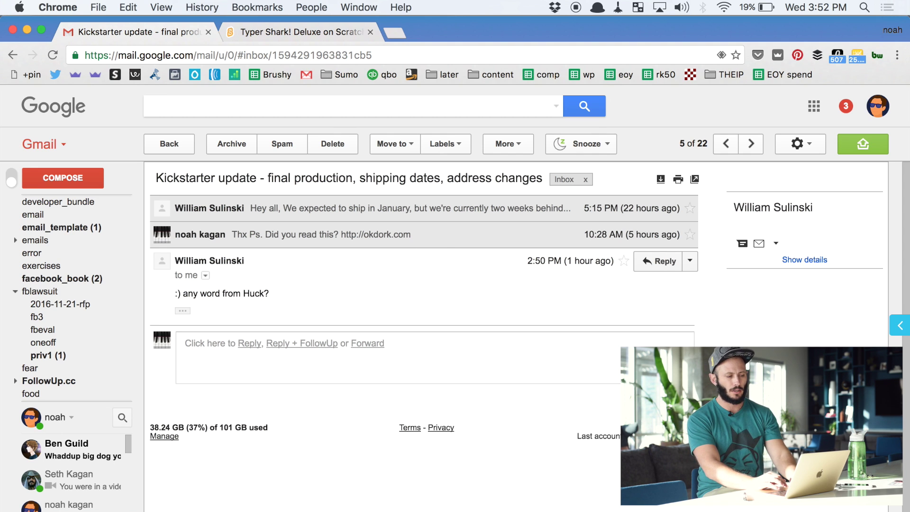
key("r")
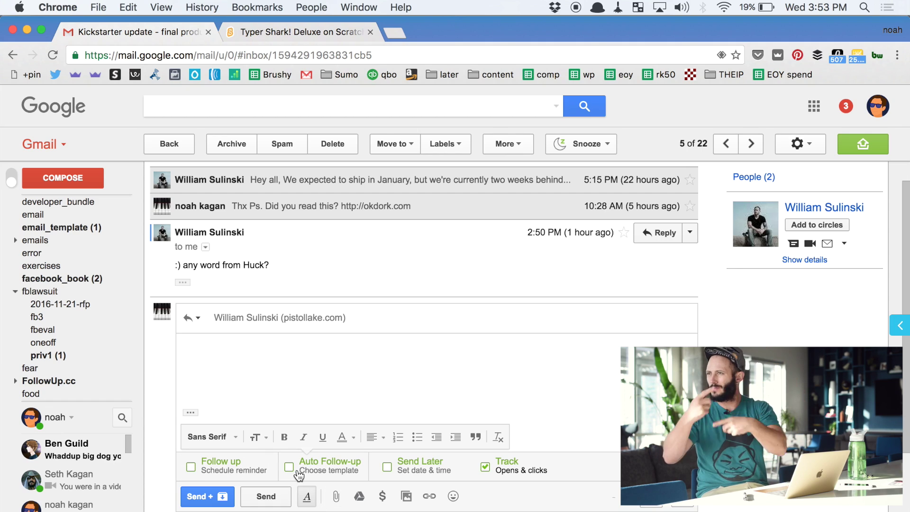
left_click(190, 467)
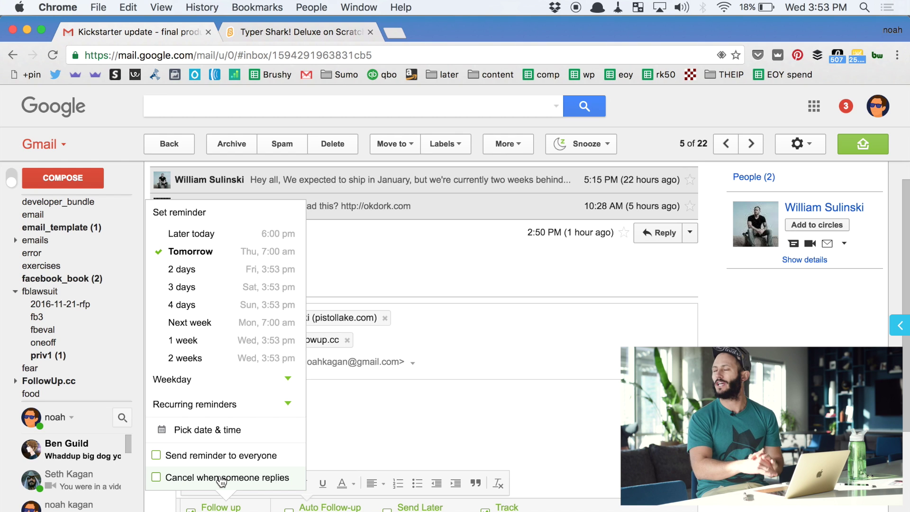
left_click(351, 431)
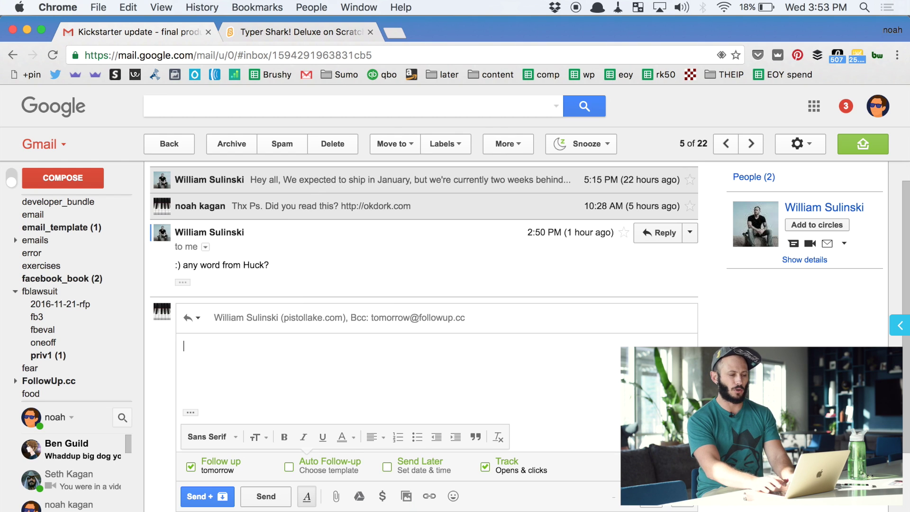
- Replace the reply's Bcc follow-up recipient with 1week, send the message "Let me check on them." and return to the inbox
left_click(417, 318)
key("BackSpace")
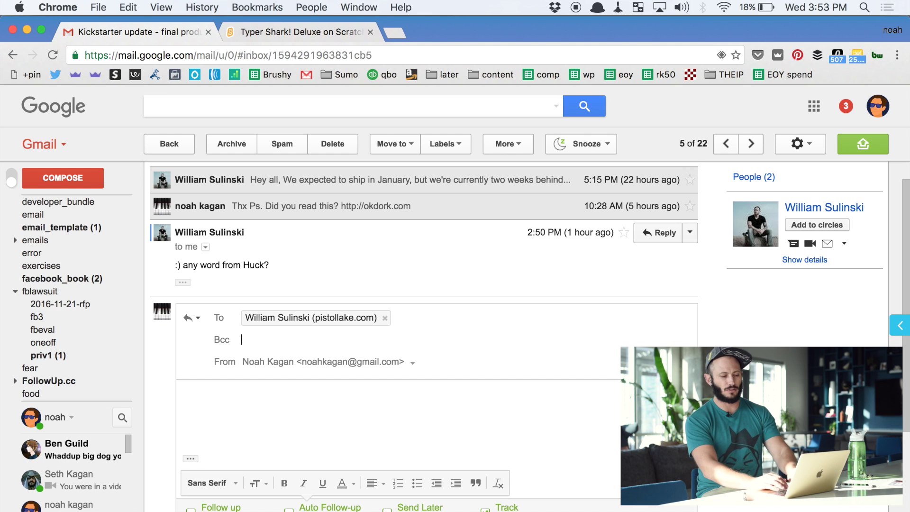
type("1week")
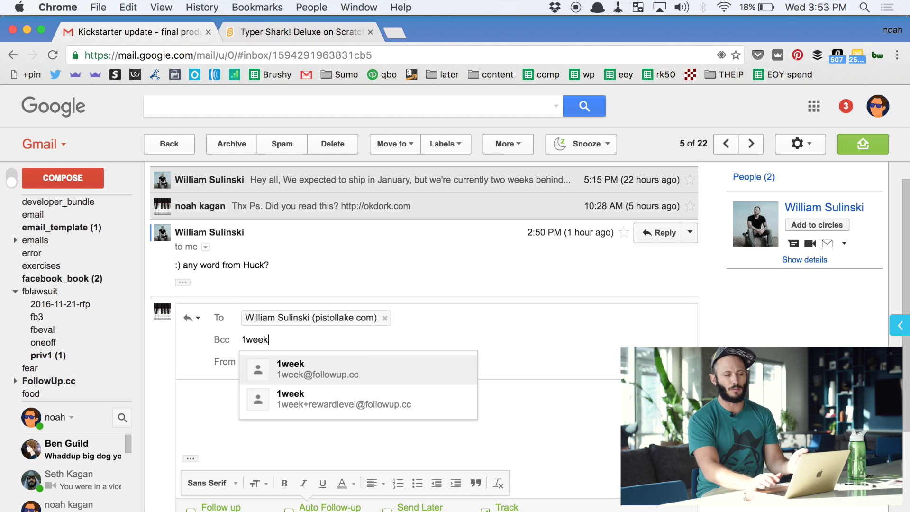
key("Return")
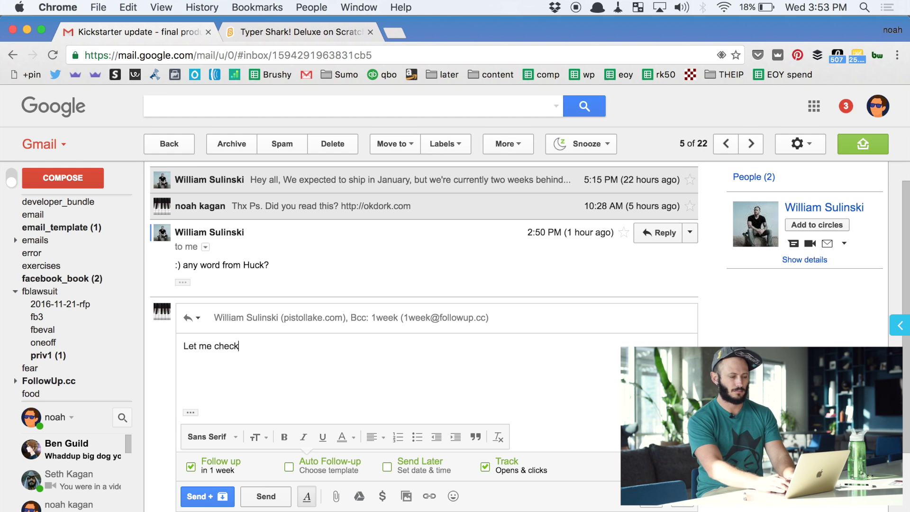
left_click(281, 501)
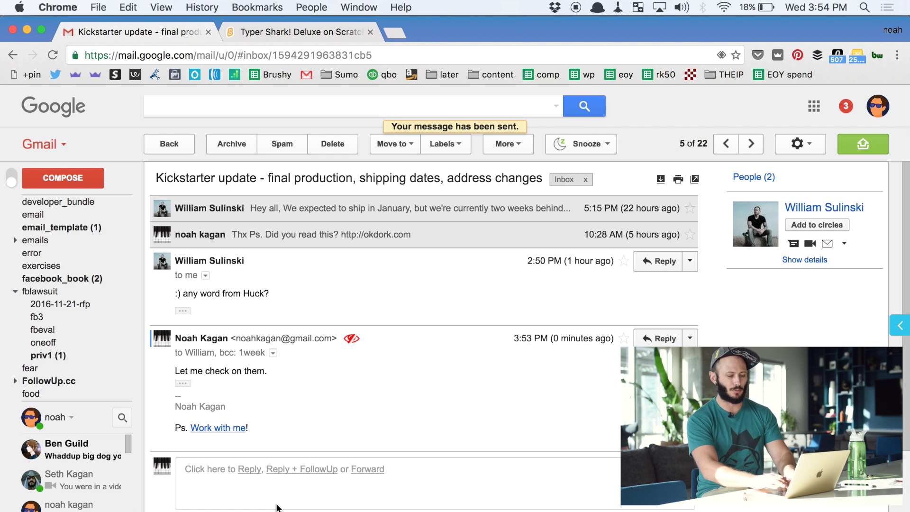
key("u")
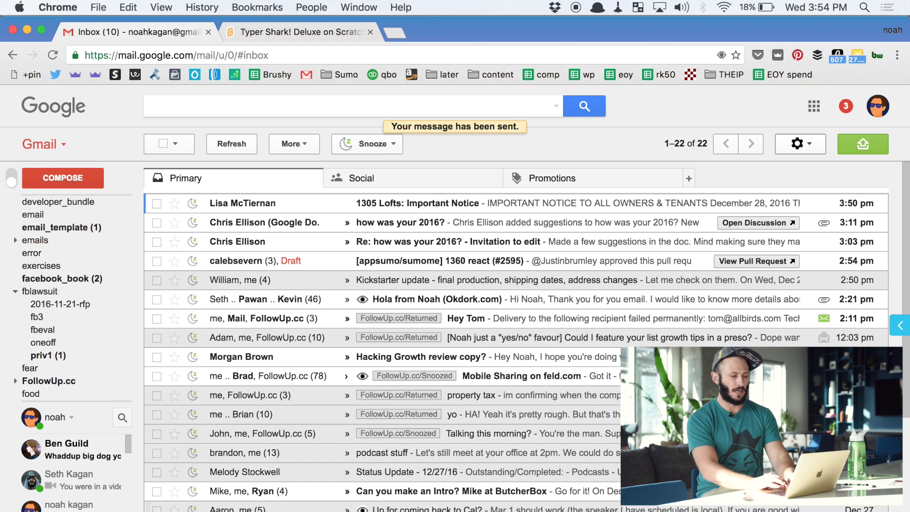
- Open the "property tax" conversation labelled FollowUp.cc/Returned
left_click(451, 400)
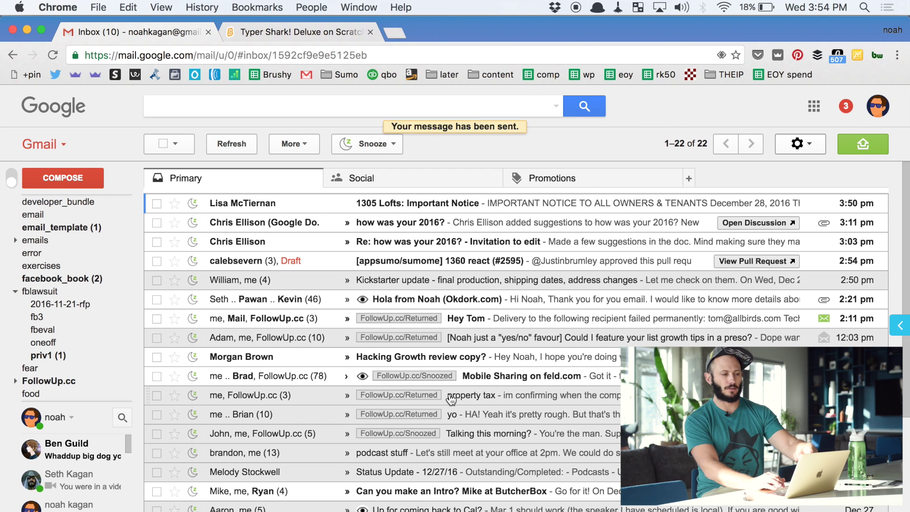